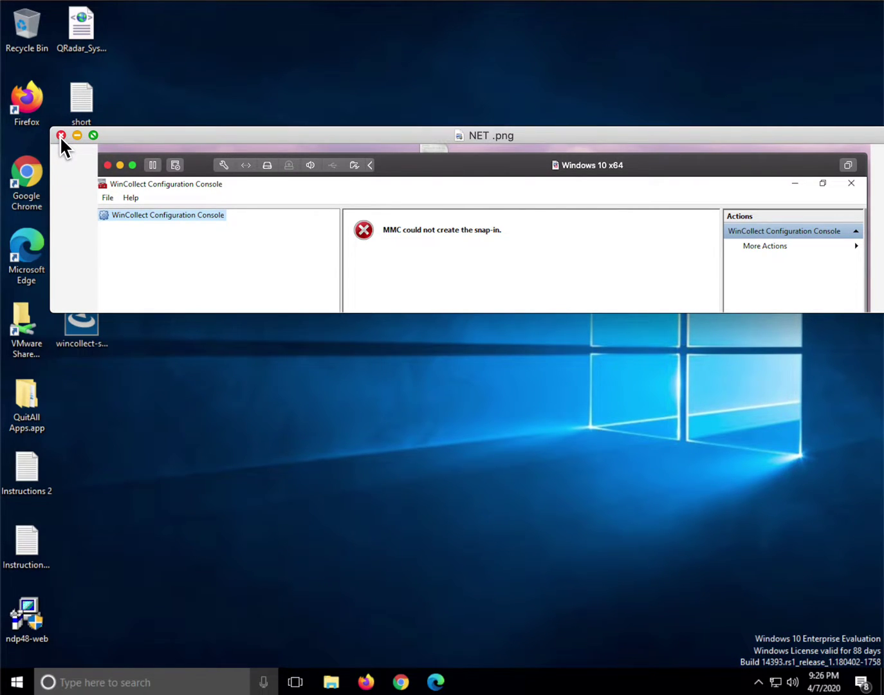
# Close the NET .png screenshot in Preview that shows the snap-in error.
pyautogui.click(61, 135)
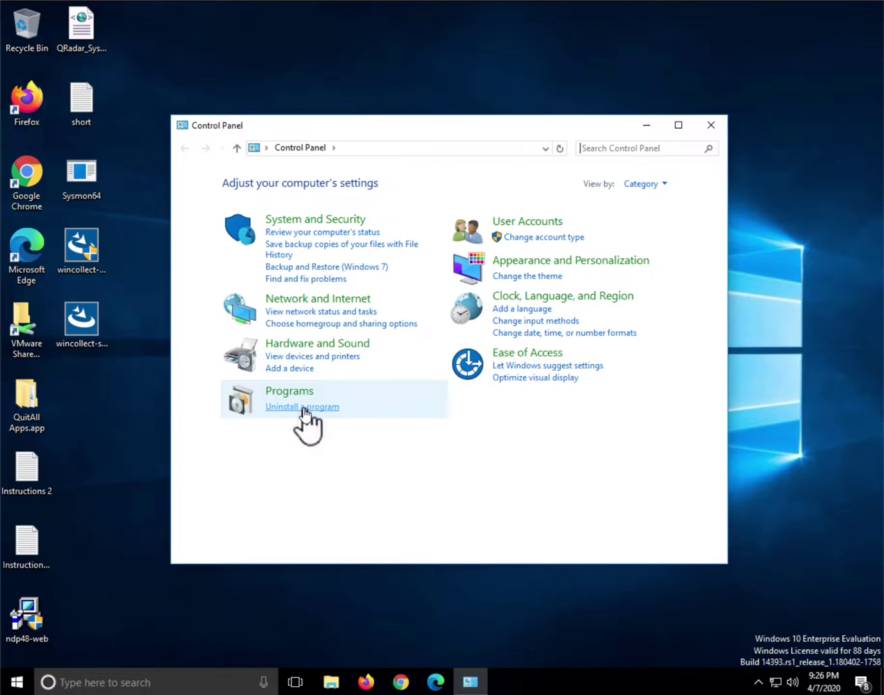
# Enable .NET Framework 3.5 in Windows features with files downloaded from Windows Update, then close Programs and Features.
pyautogui.click(305, 410)
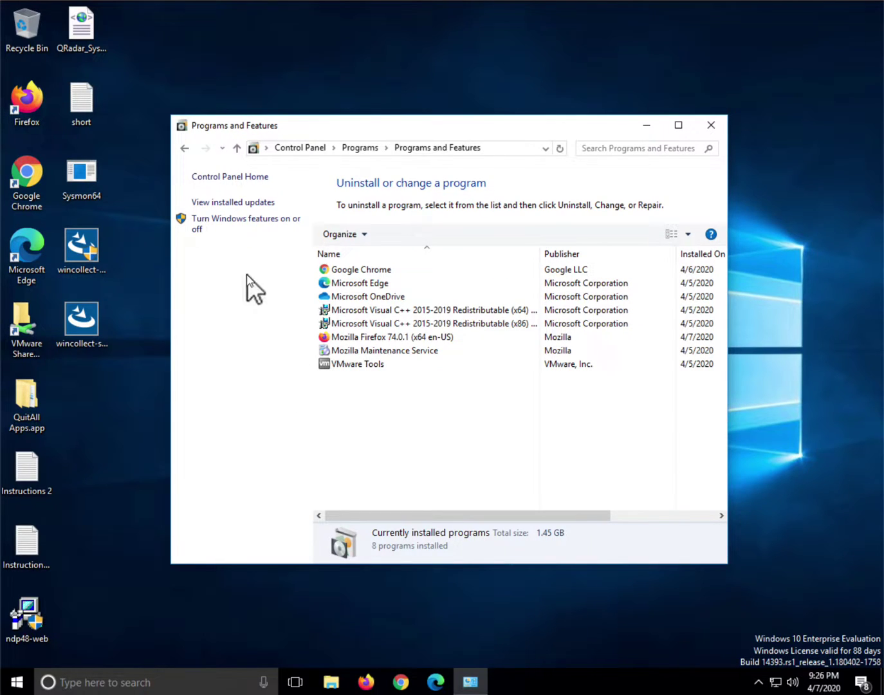
pyautogui.click(232, 222)
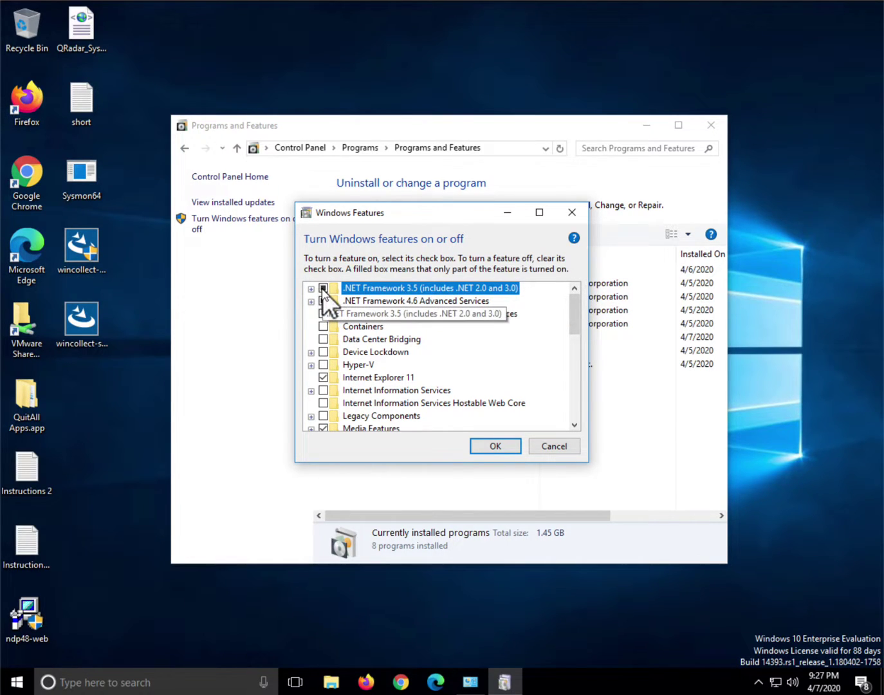
pyautogui.click(502, 447)
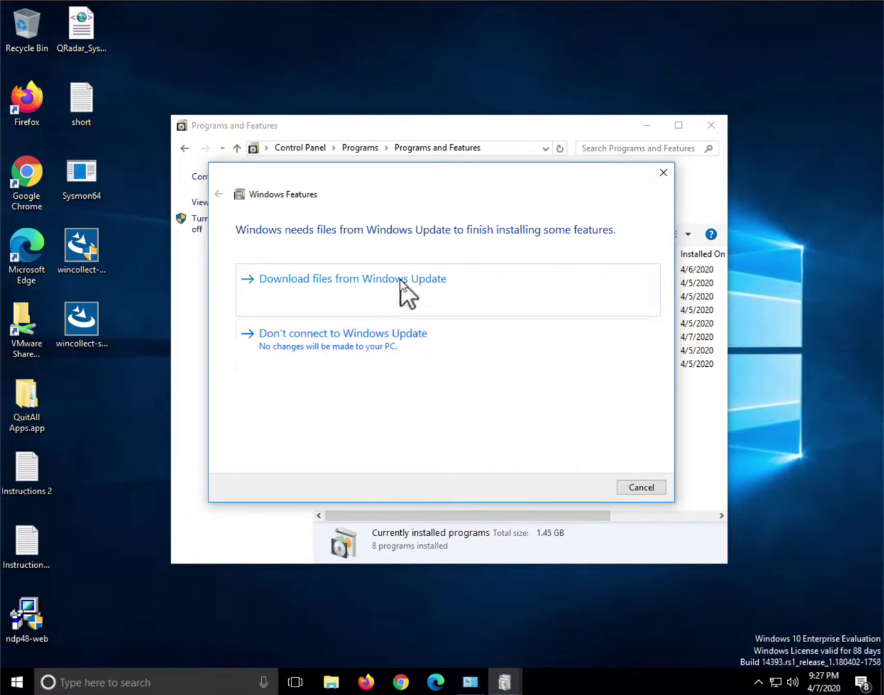
pyautogui.click(398, 278)
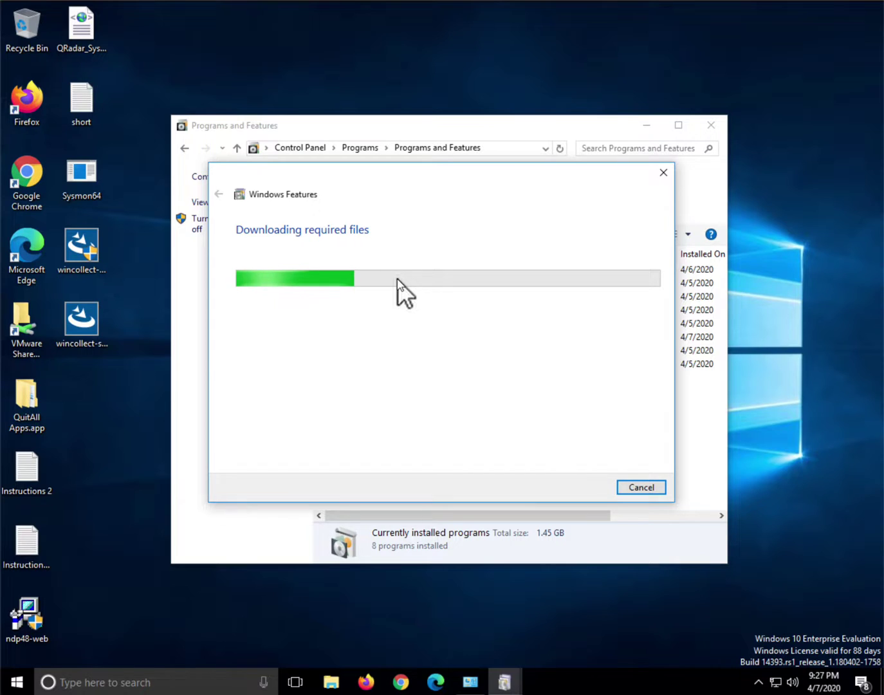
pyautogui.click(648, 487)
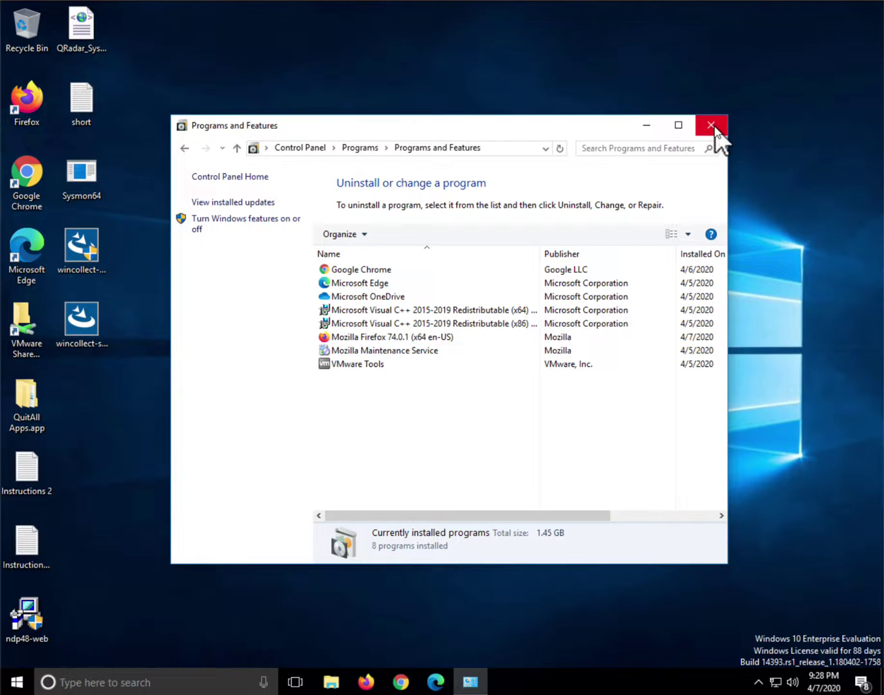
pyautogui.click(710, 126)
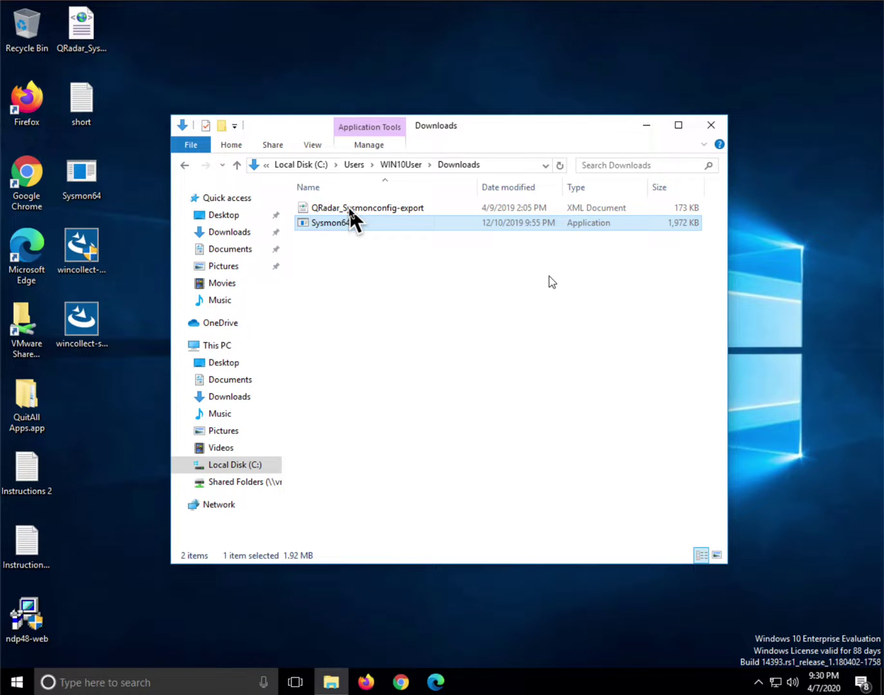
# Open Command Prompt as administrator from a cmd search.
pyautogui.click(95, 683)
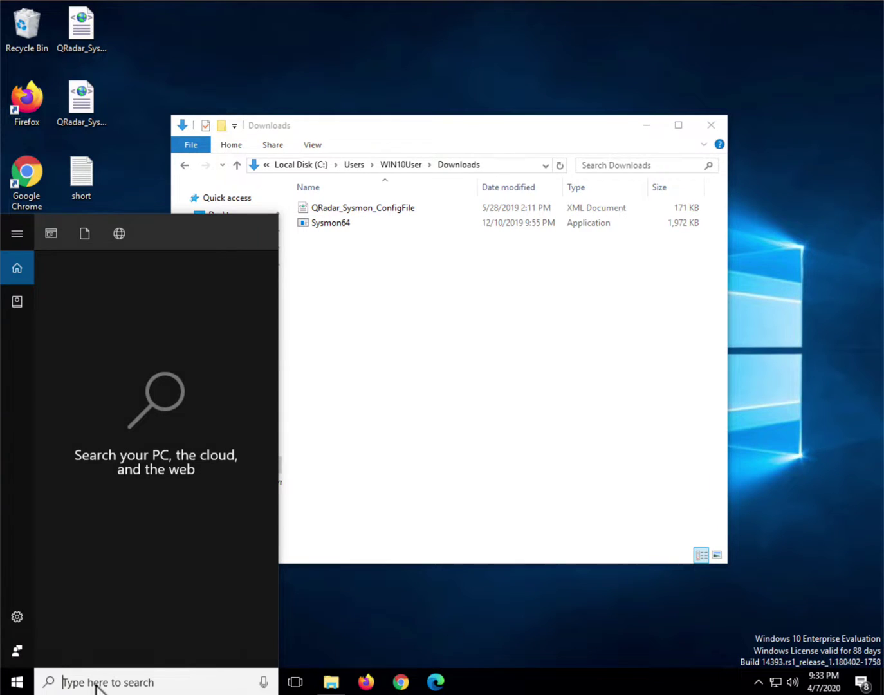
pyautogui.write('cmd')
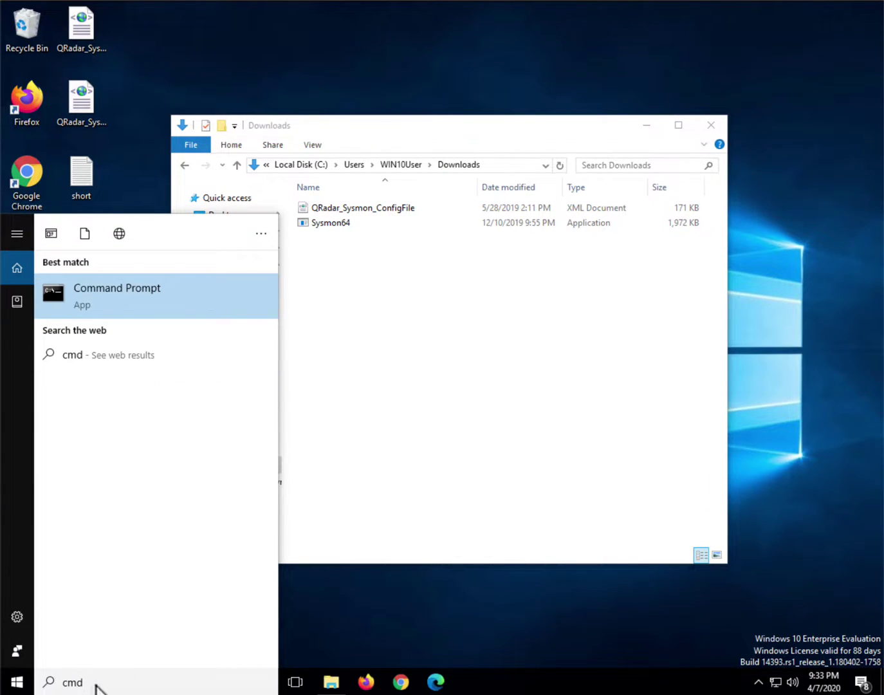
pyautogui.rightClick(99, 289)
pyautogui.click(134, 306)
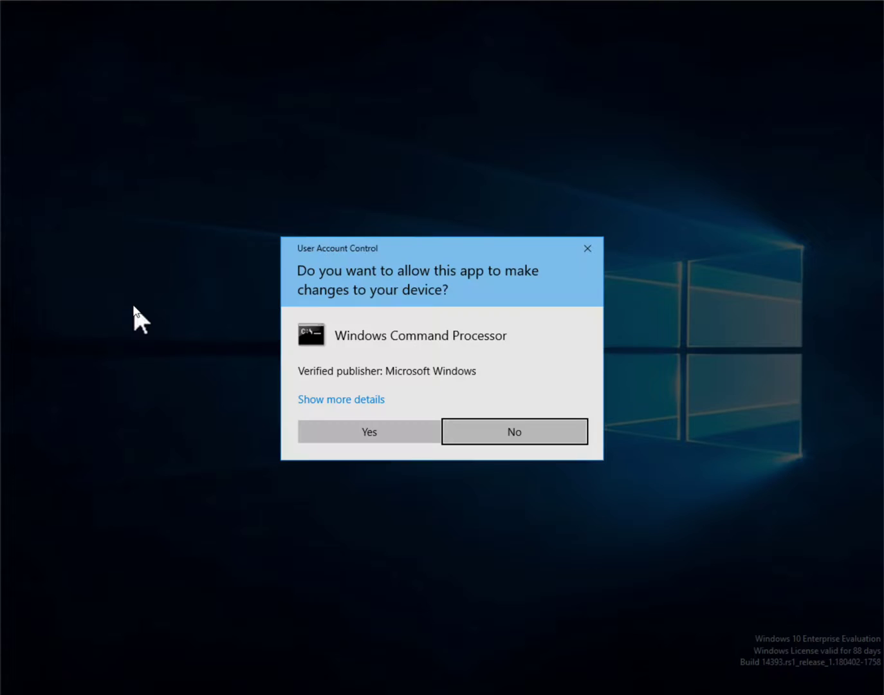
pyautogui.click(385, 429)
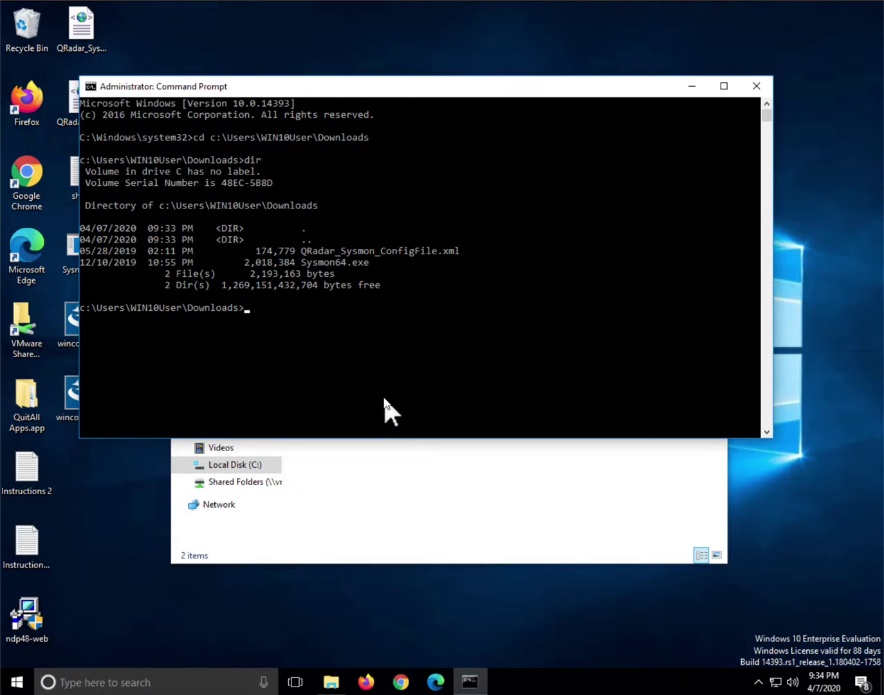
# Run Sysmon64.exe -i QRadar_Sysmon_ConfigFile.xml and agree to the Sysinternals license.
pyautogui.write('Sy')
pyautogui.press('Tab')
pyautogui.write('-i')
pyautogui.write('Q')
pyautogui.press('Tab')
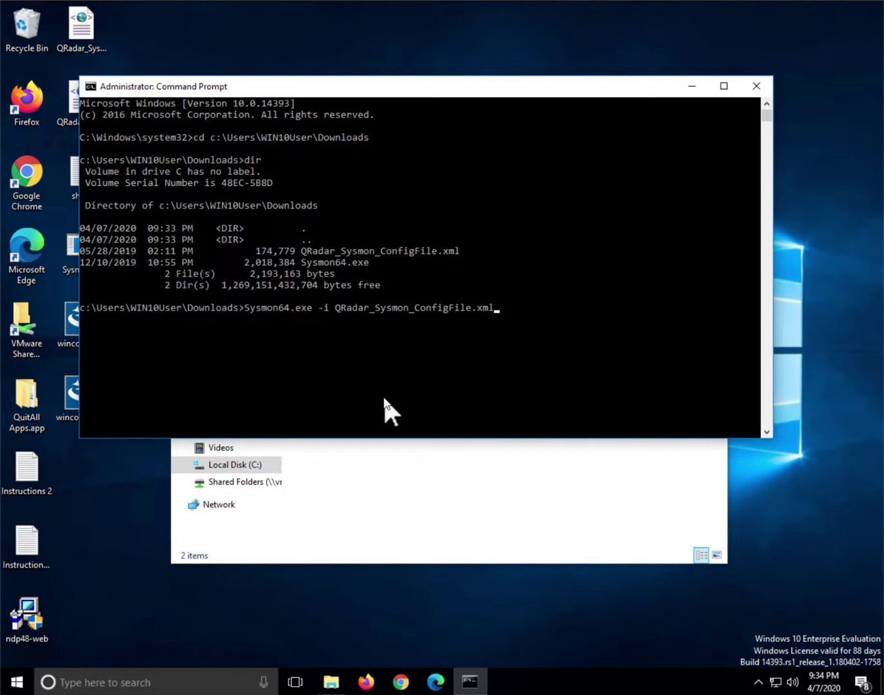
pyautogui.press('Return')
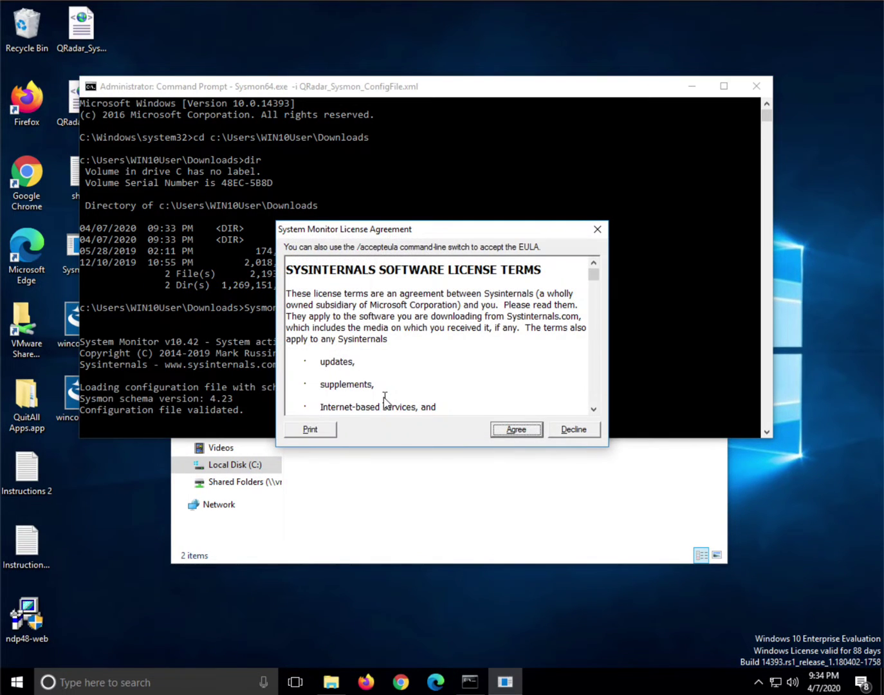
pyautogui.click(525, 431)
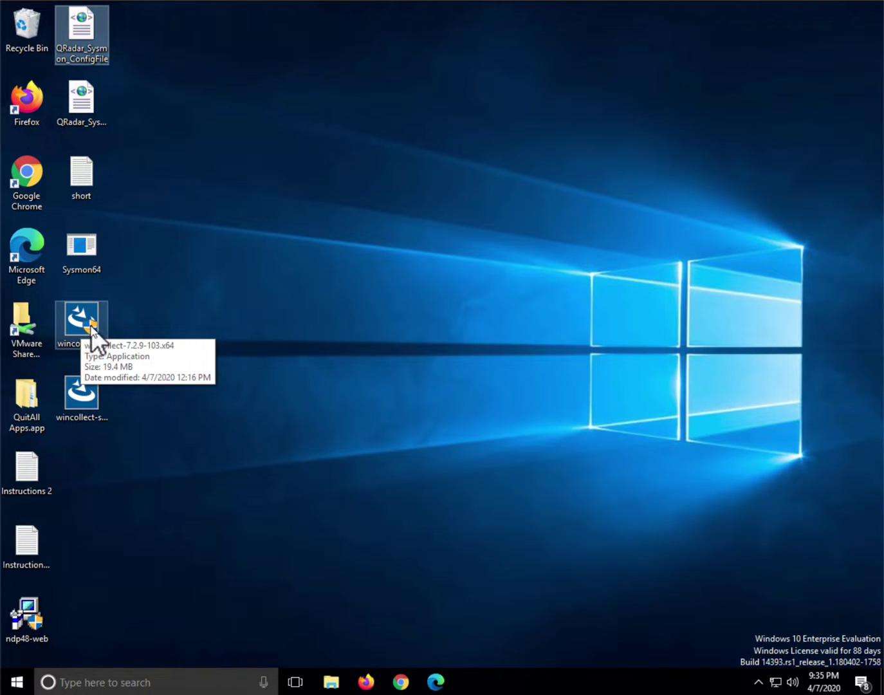
# Run the wincollect-7.2.9-103.x64 installer as administrator and accept its license agreement.
pyautogui.rightClick(91, 326)
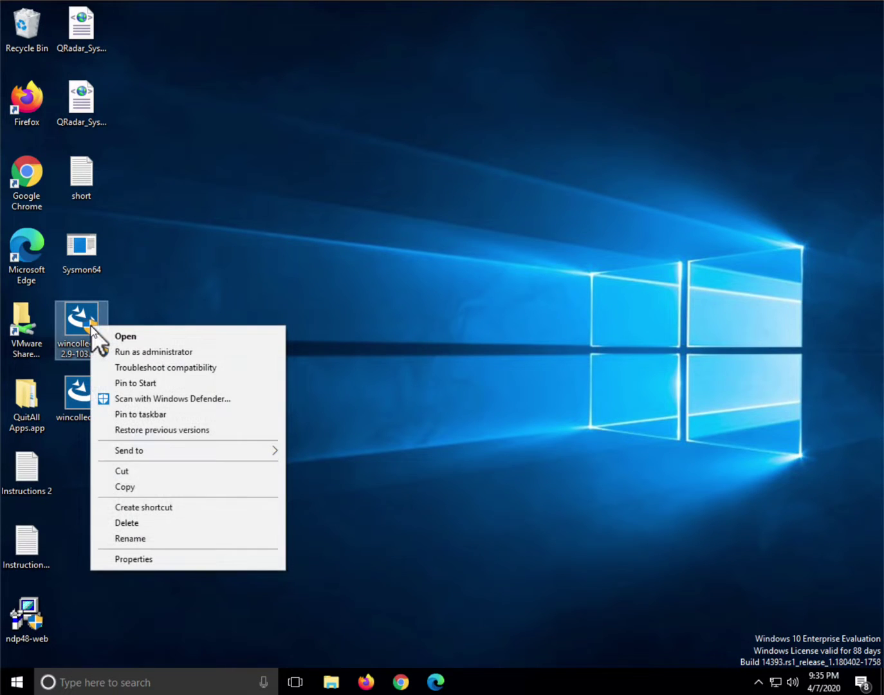
pyautogui.click(127, 353)
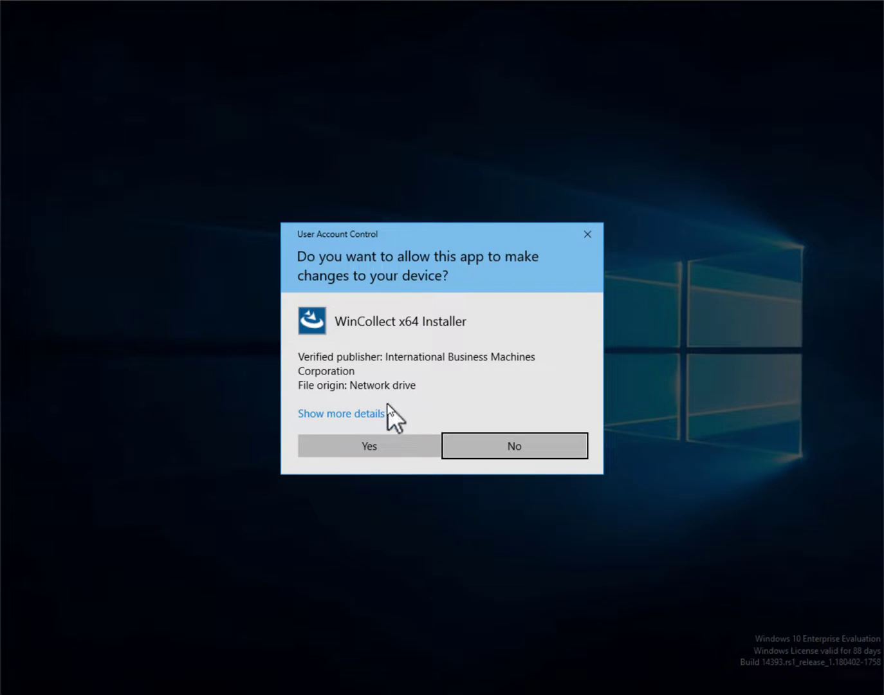
pyautogui.click(386, 440)
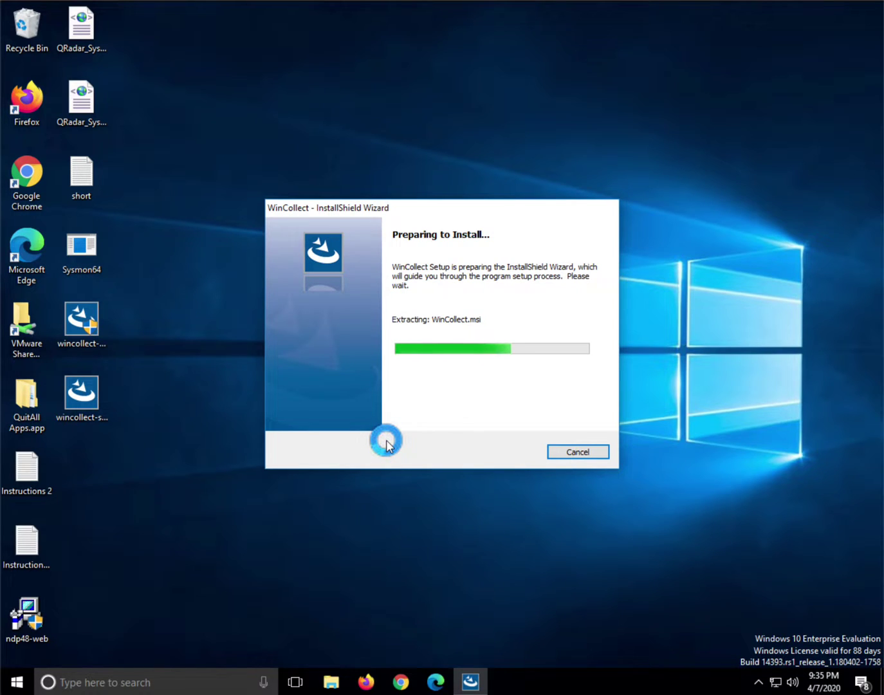
pyautogui.click(513, 455)
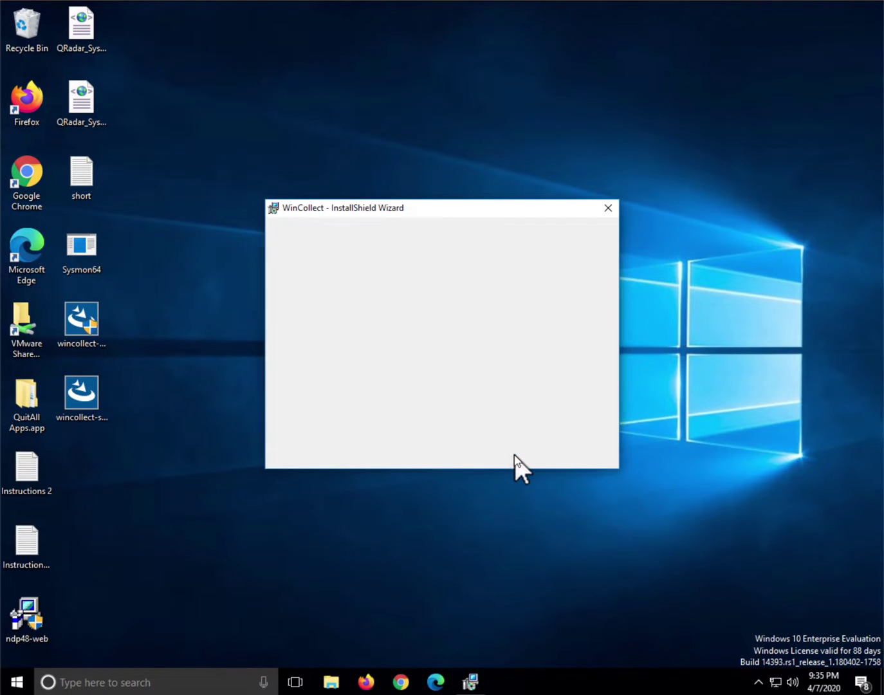
pyautogui.click(390, 404)
pyautogui.click(510, 452)
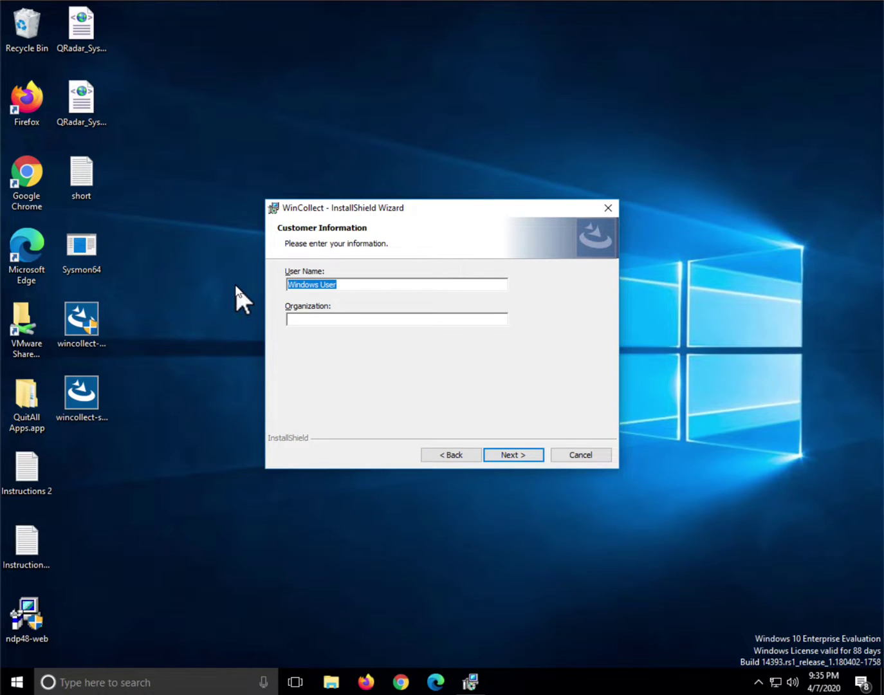
# Enter user name WIN10User, keep the default install folder, and choose the Stand Alone setup type.
pyautogui.write('WIN1`0')
pyautogui.press('BackSpace')
pyautogui.press('BackSpace')
pyautogui.write('0User')
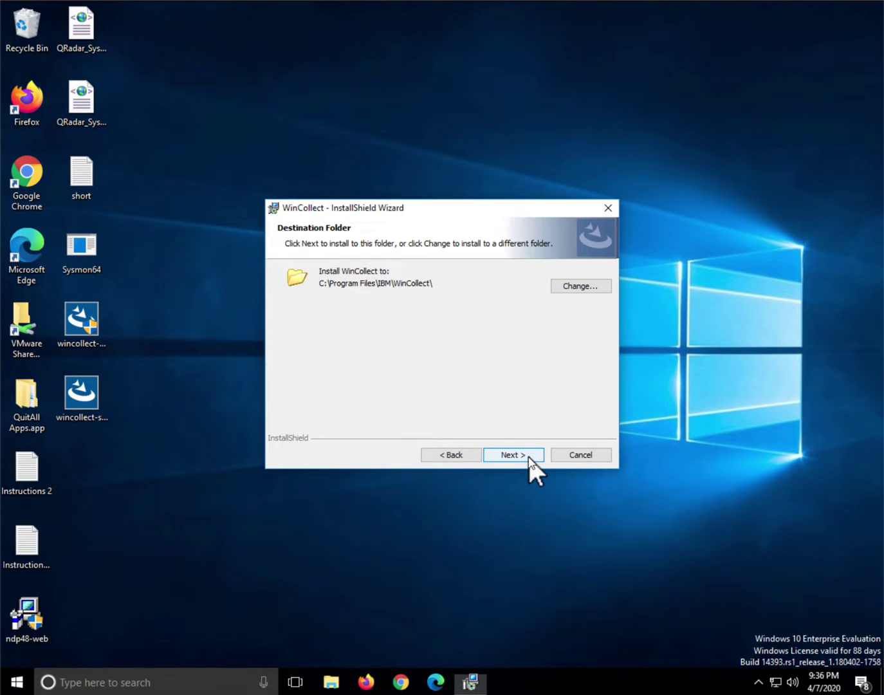
pyautogui.click(527, 455)
pyautogui.click(522, 455)
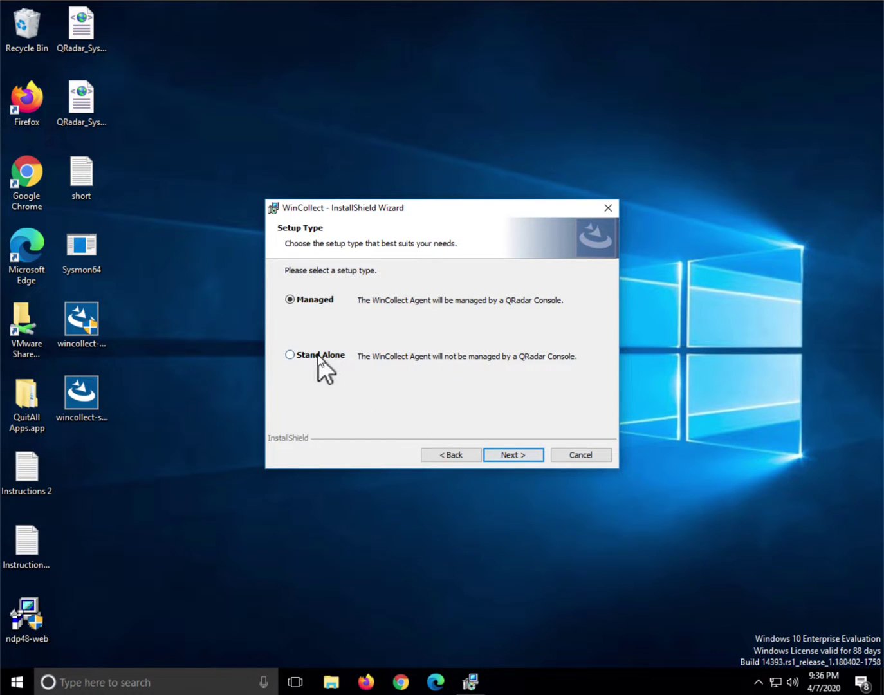
pyautogui.click(317, 356)
# Turn on log source auto-creation with identifier WIN10User and stop collecting Application events.
pyautogui.click(533, 456)
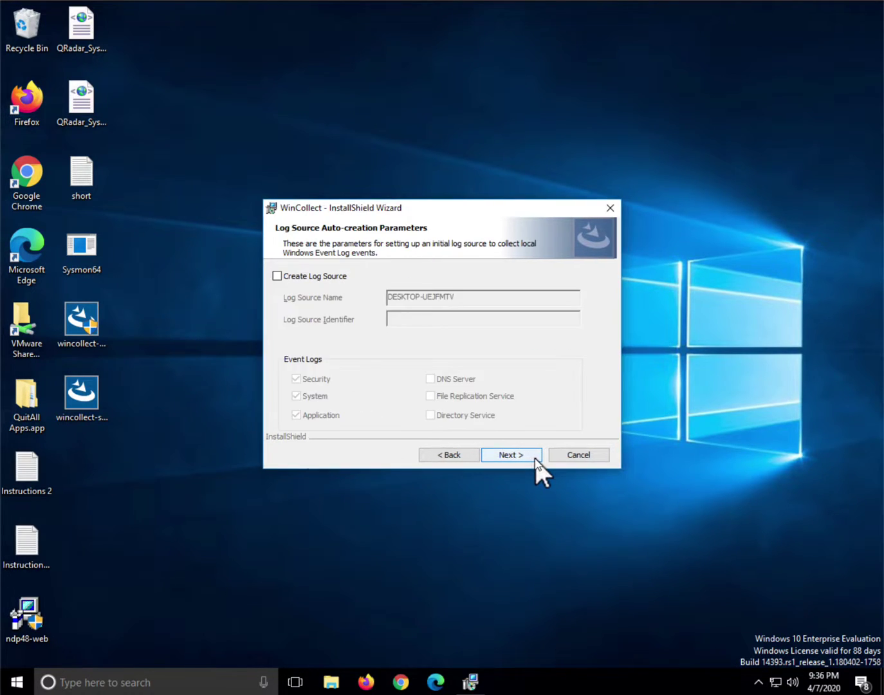
pyautogui.click(275, 278)
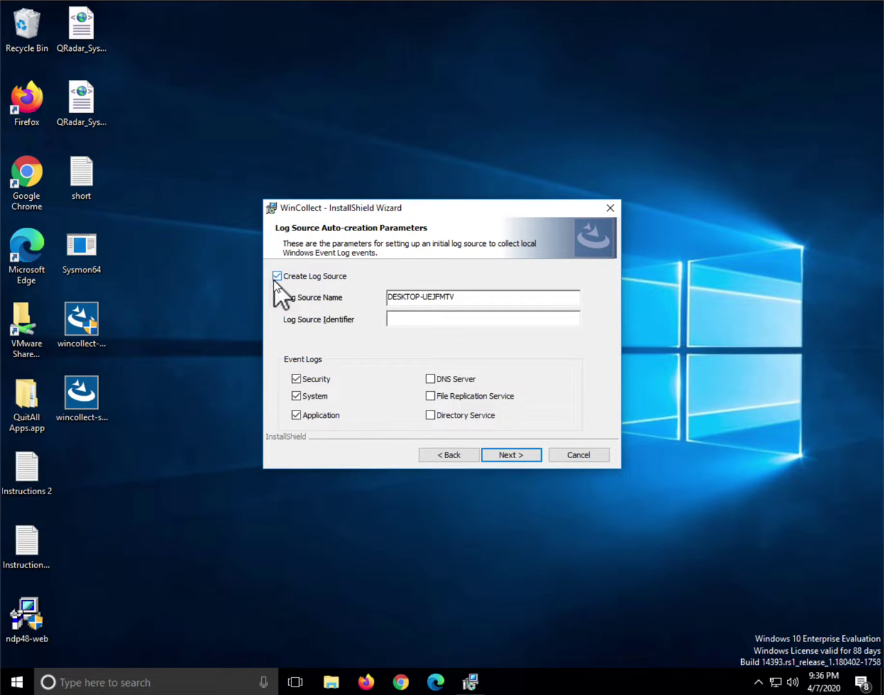
pyautogui.click(411, 319)
pyautogui.write('WIN10User')
pyautogui.click(301, 414)
# Set the destination to console at 172.16.60.10, keep remaining defaults, and install WinCollect.
pyautogui.click(522, 454)
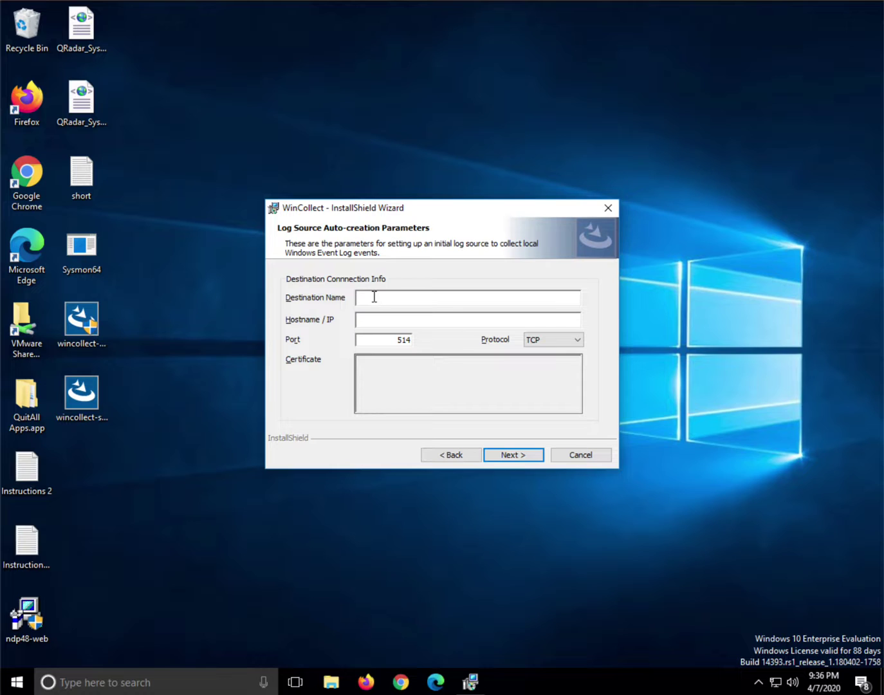
pyautogui.write('cons')
pyautogui.write('ole')
pyautogui.write('172.16.')
pyautogui.write('60.10')
pyautogui.click(515, 454)
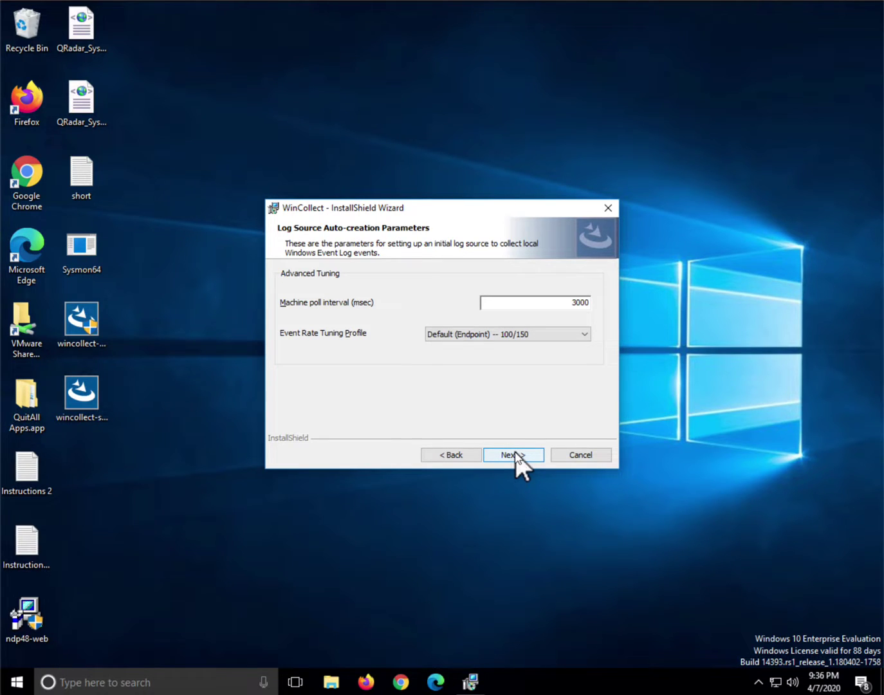
pyautogui.click(514, 454)
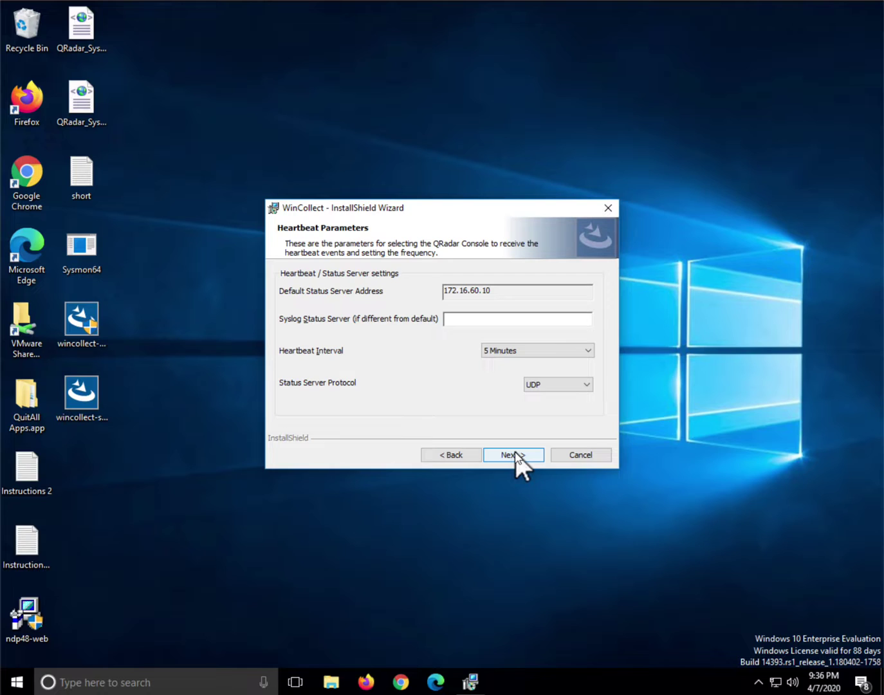
pyautogui.click(515, 455)
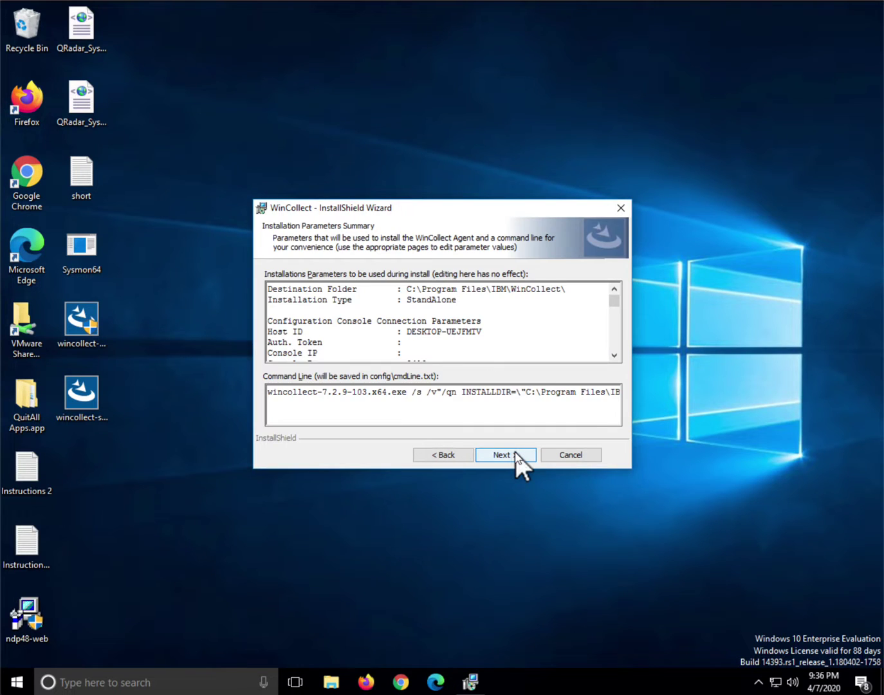
pyautogui.click(515, 453)
pyautogui.click(514, 453)
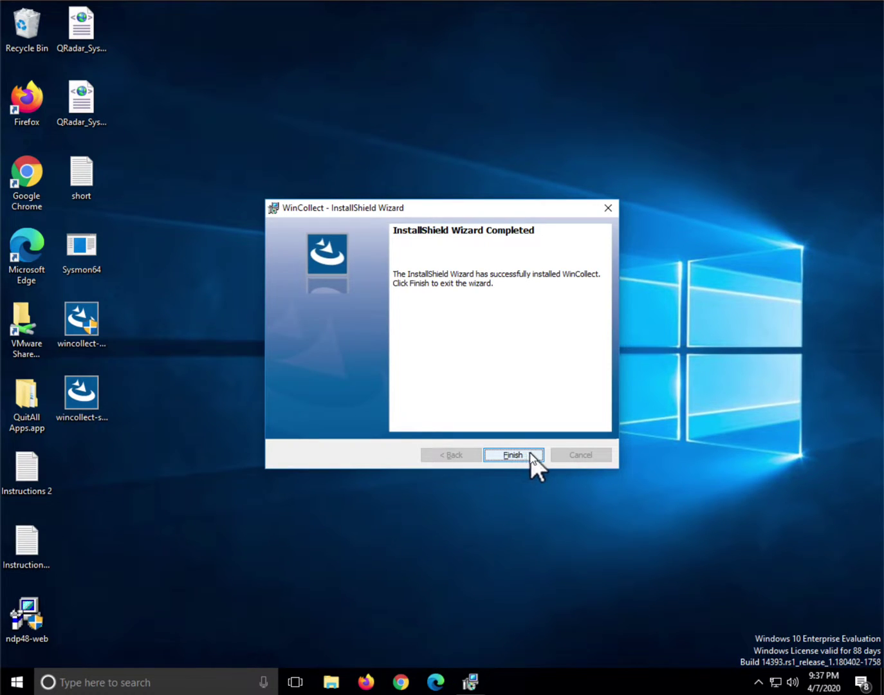
pyautogui.click(512, 454)
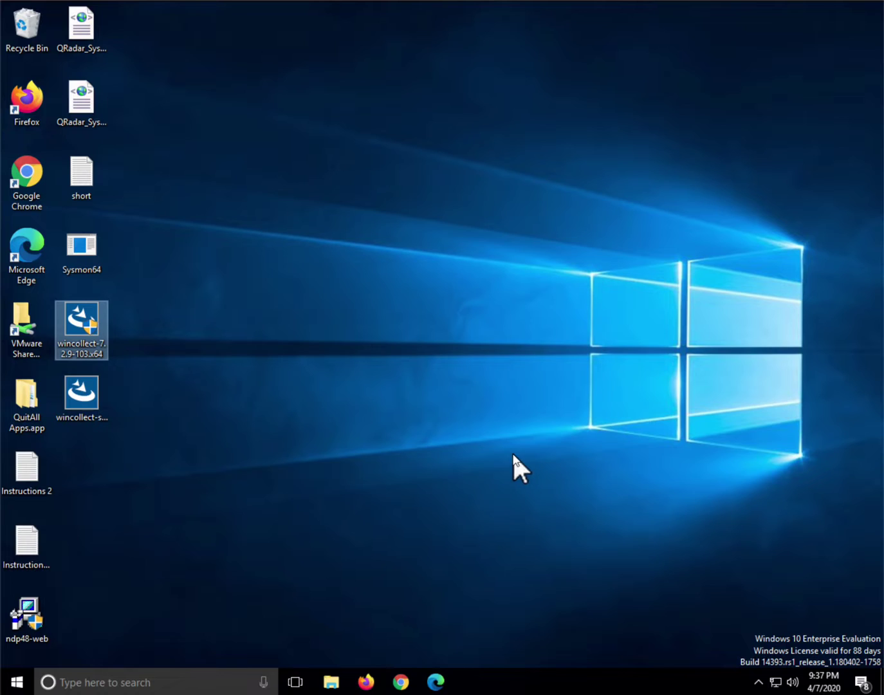
# Run the WinCollect standalone patch installer with the license accepted and user name WIN10User, allowing changes.
pyautogui.doubleClick(80, 396)
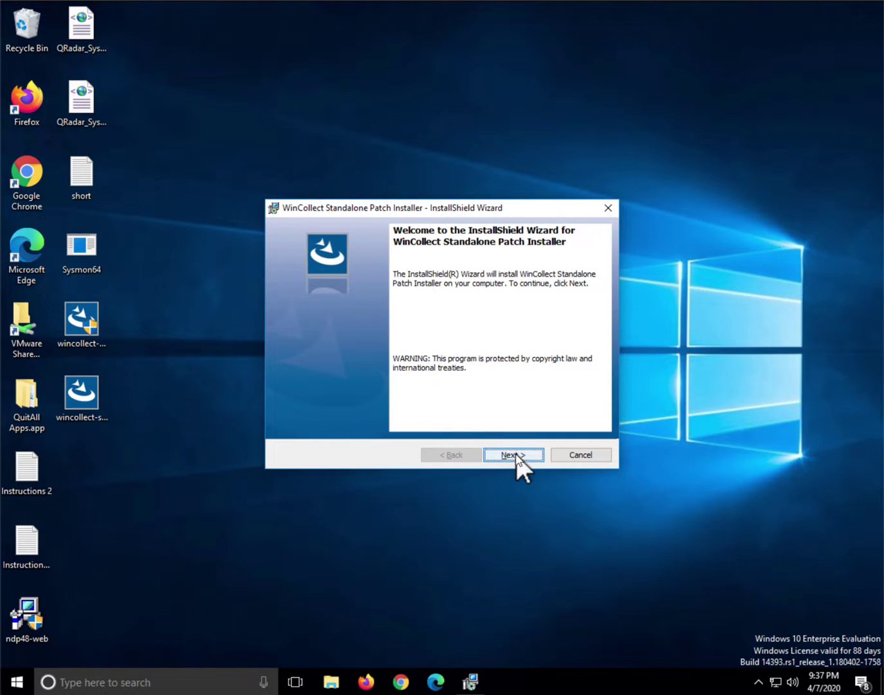
pyautogui.click(515, 454)
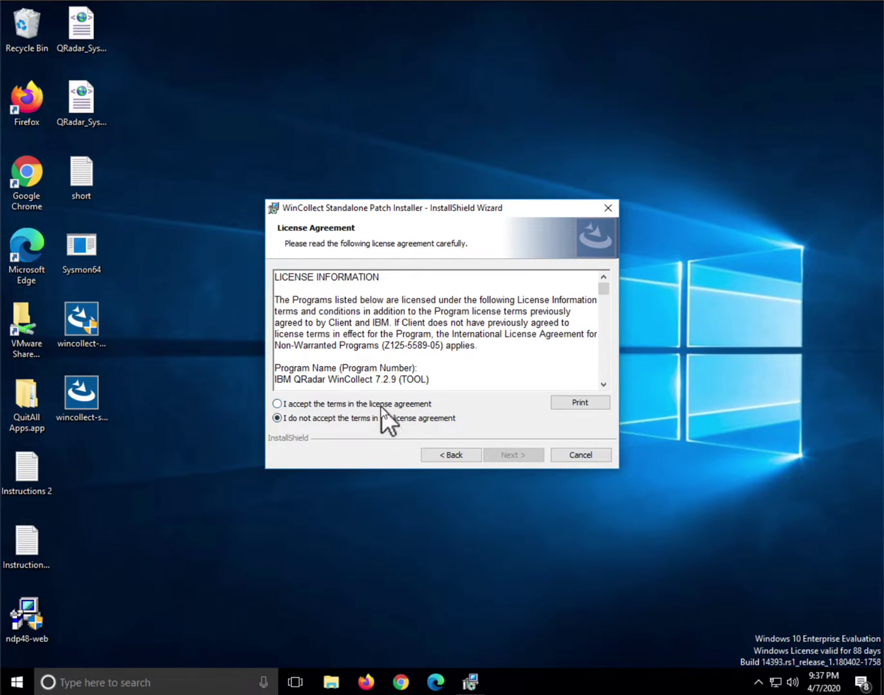
pyautogui.click(385, 406)
pyautogui.click(534, 458)
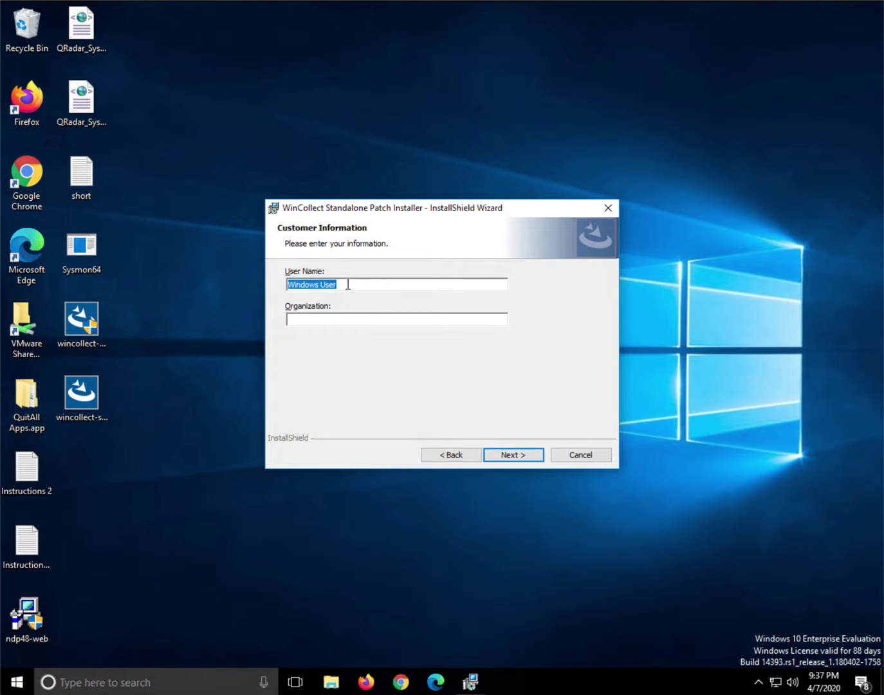
pyautogui.write('WIN10User')
pyautogui.click(509, 455)
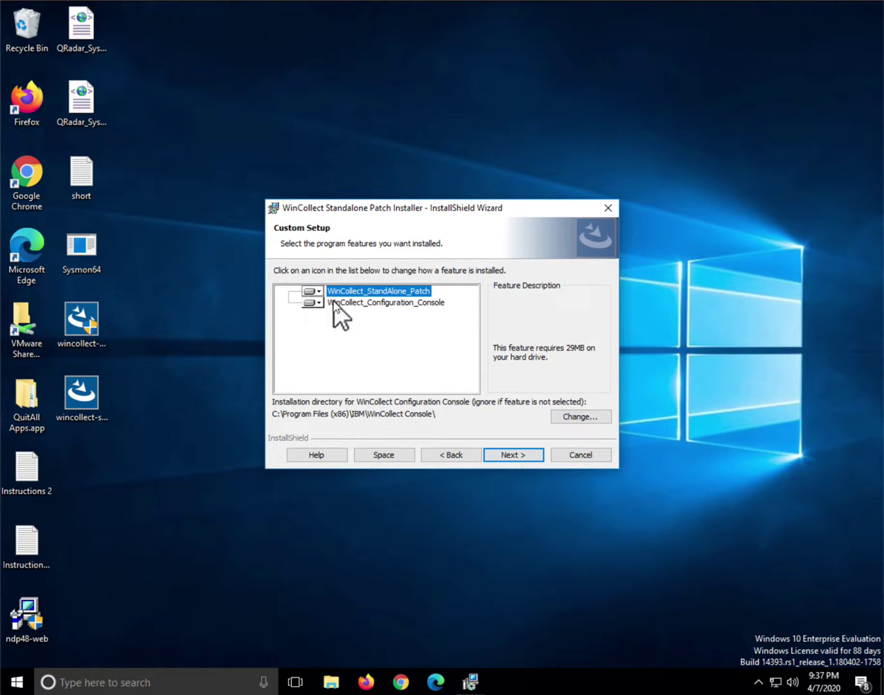
pyautogui.click(509, 455)
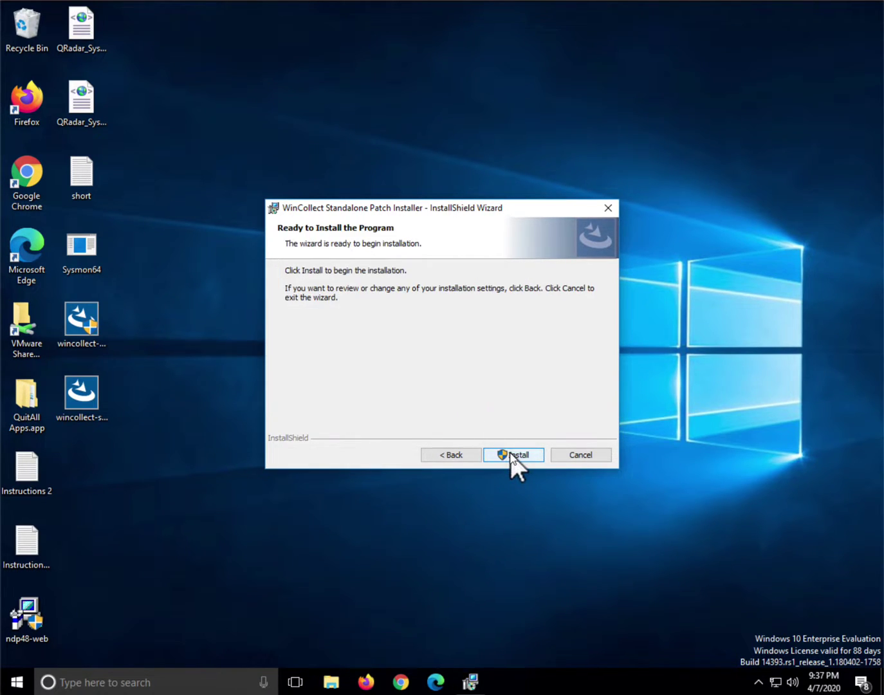
pyautogui.click(510, 452)
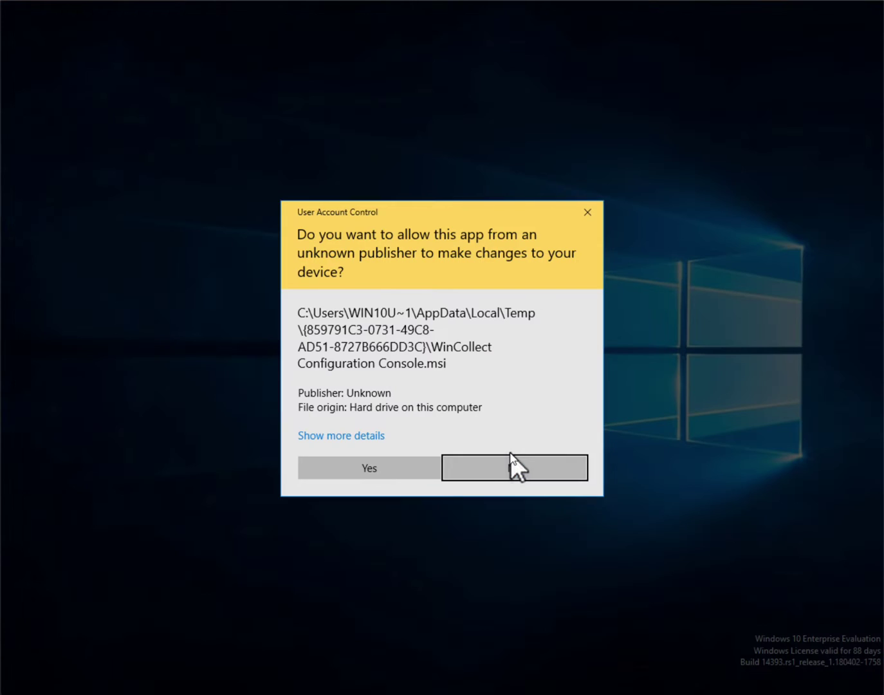
pyautogui.click(384, 466)
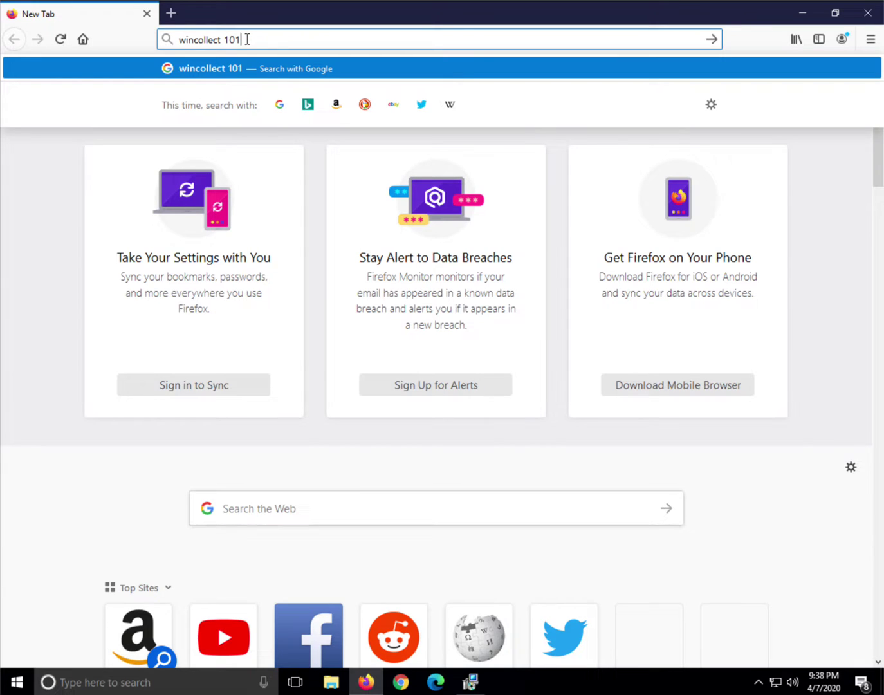
# Search 'wincollect 101', browse IBM's WinCollect 101 page, then close Firefox and finish the patch installer.
pyautogui.press('Return')
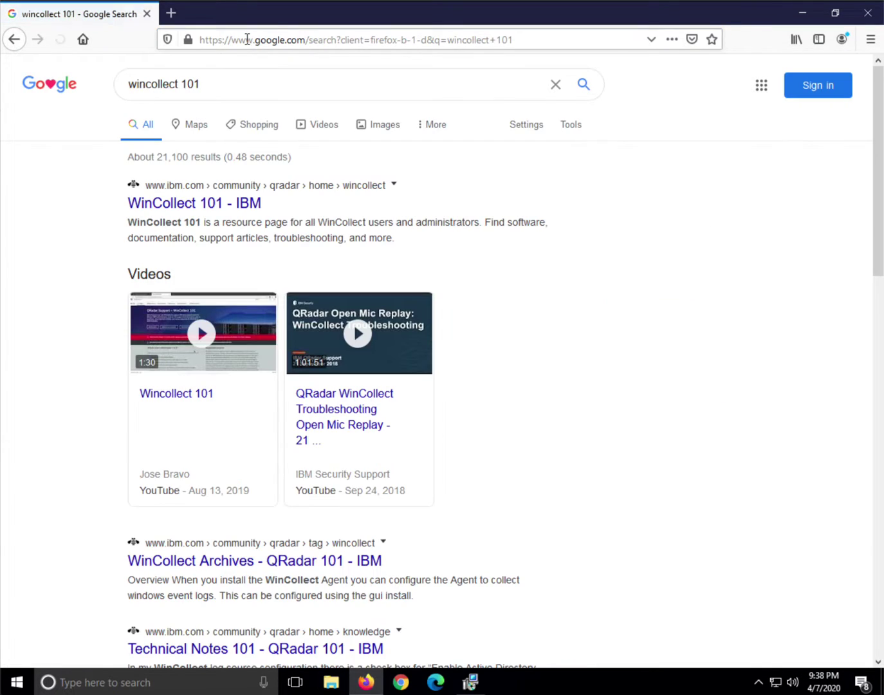
pyautogui.click(195, 204)
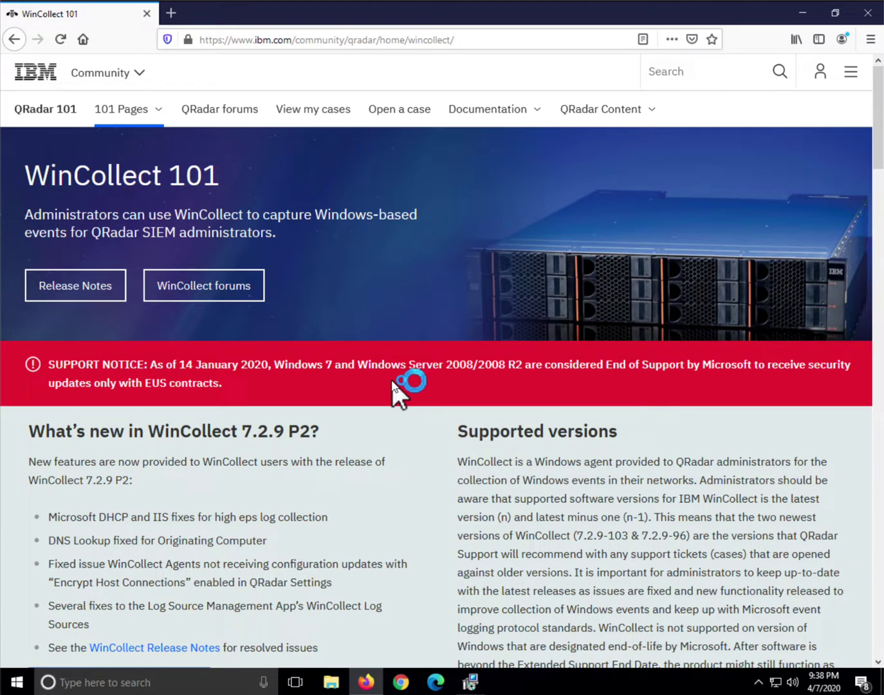
pyautogui.scroll(-3, 391, 380)
pyautogui.scroll(-3, 380, 409)
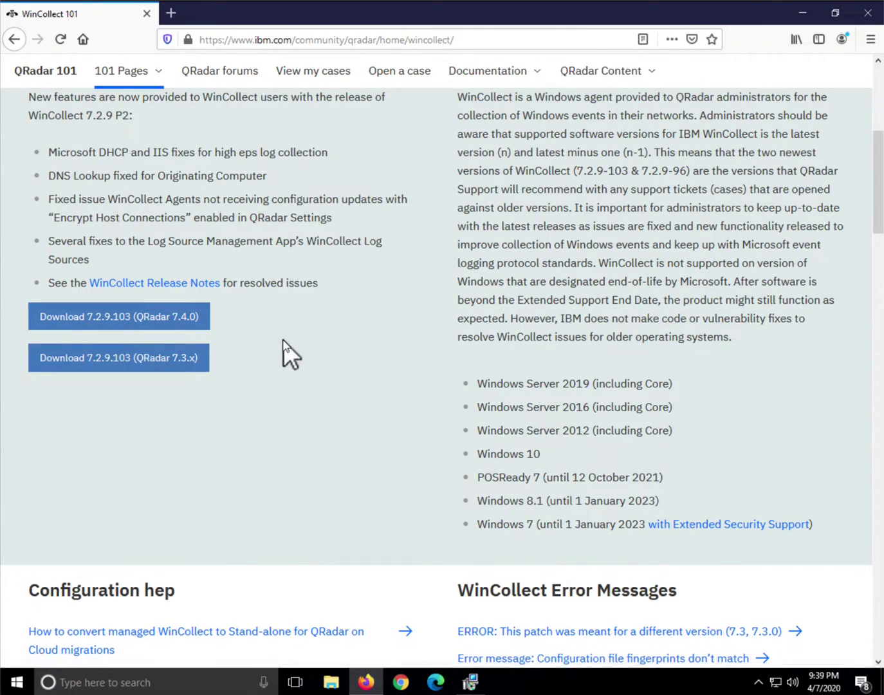
pyautogui.scroll(-4, 283, 339)
pyautogui.scroll(-3, 284, 340)
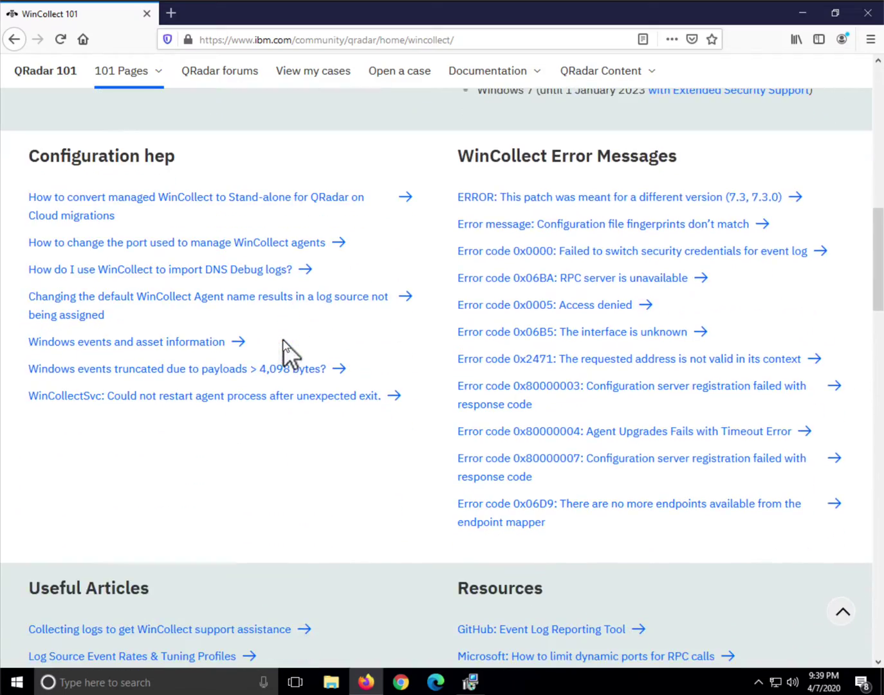
pyautogui.scroll(-6, 283, 340)
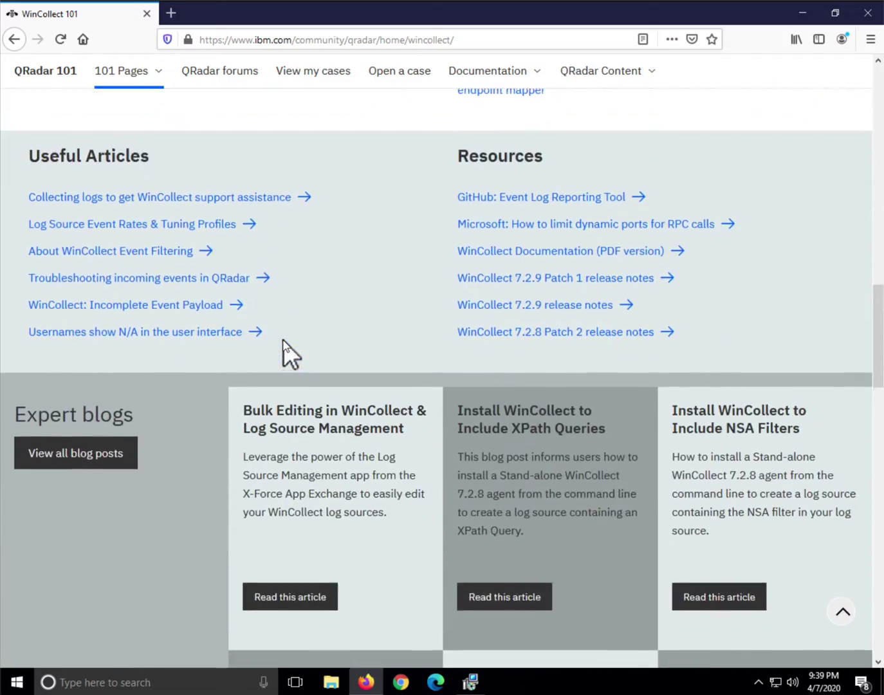
pyautogui.scroll(15, 283, 341)
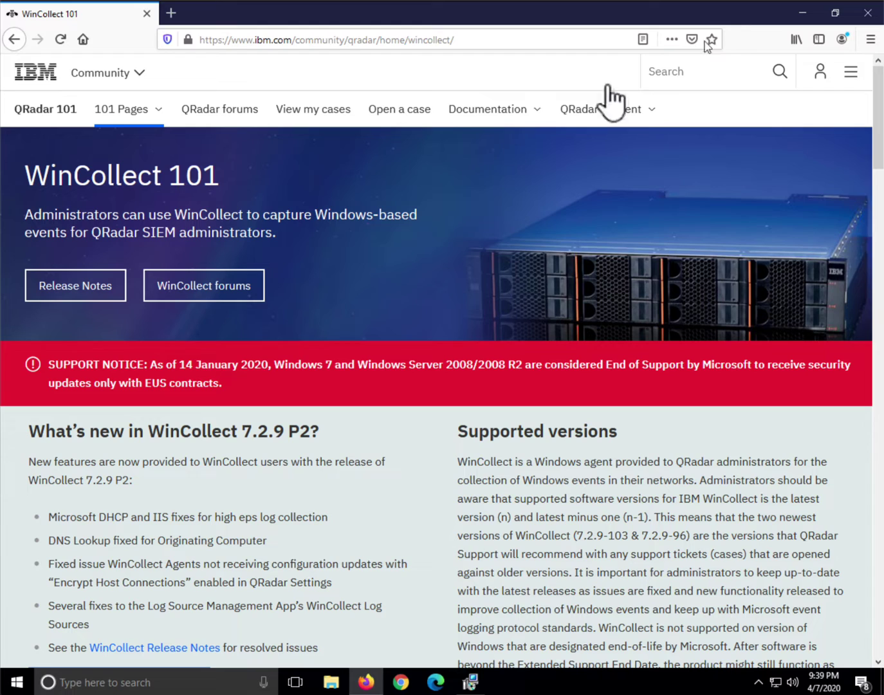
pyautogui.click(869, 19)
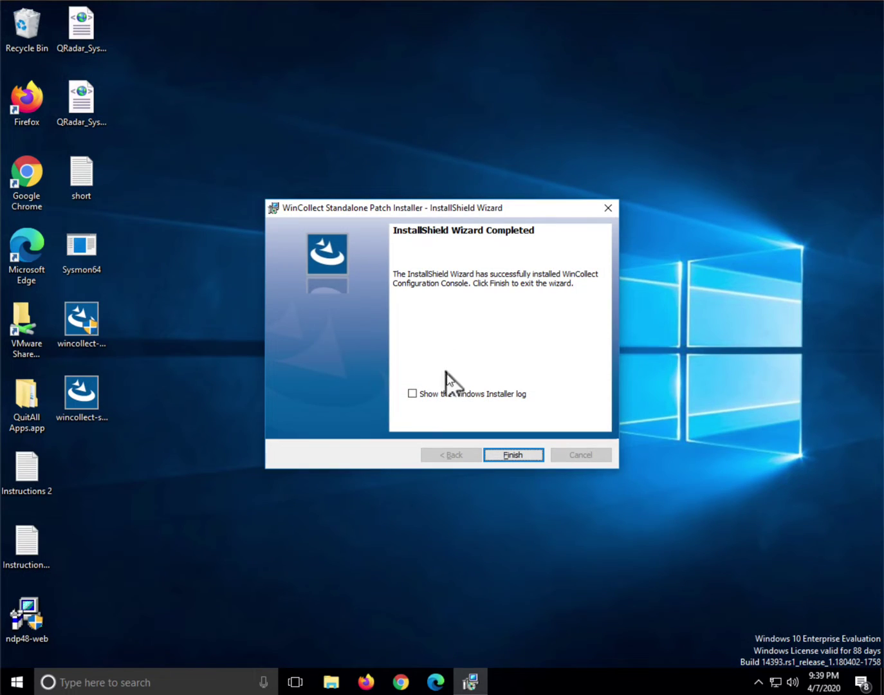
pyautogui.click(509, 451)
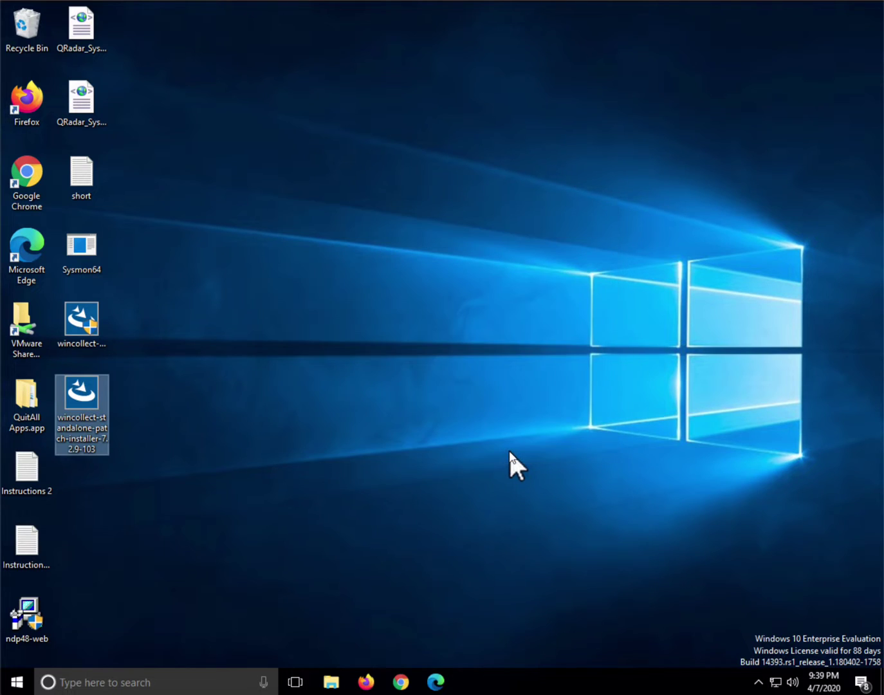
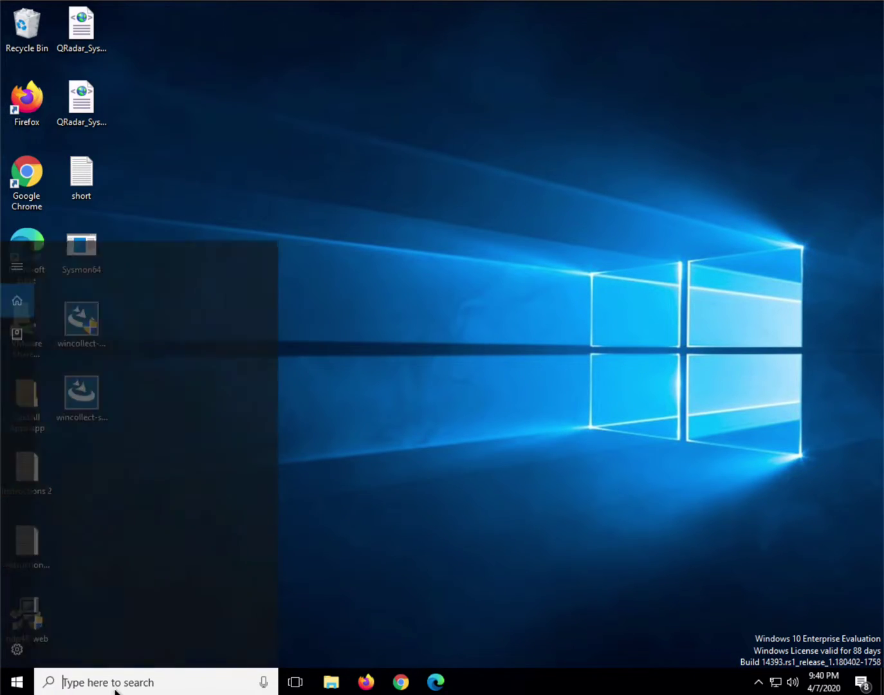
# Search the Start menu for cmd and run Command Prompt as administrator.
pyautogui.write('dmd')
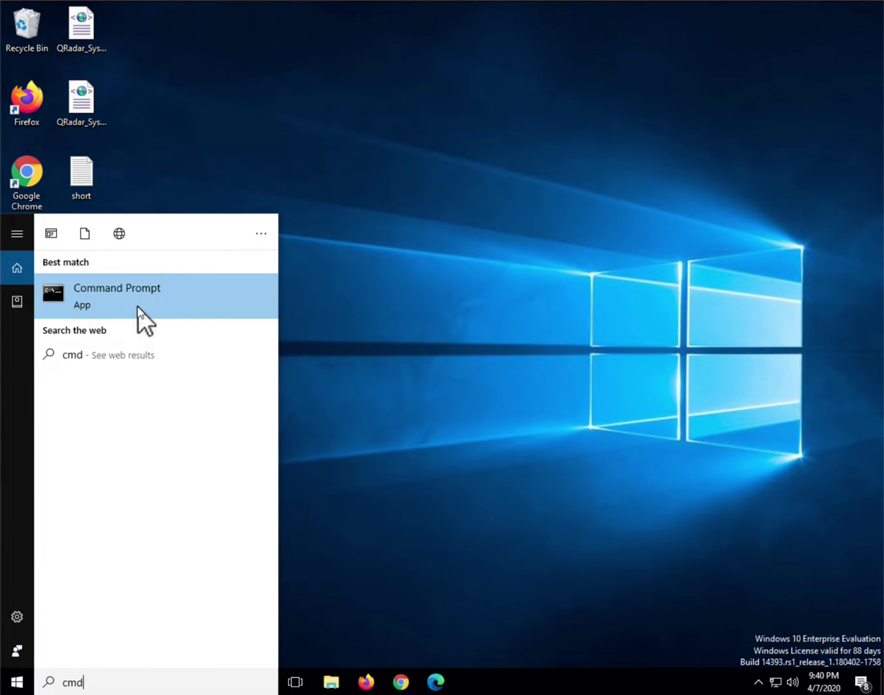
pyautogui.rightClick(138, 306)
pyautogui.click(169, 322)
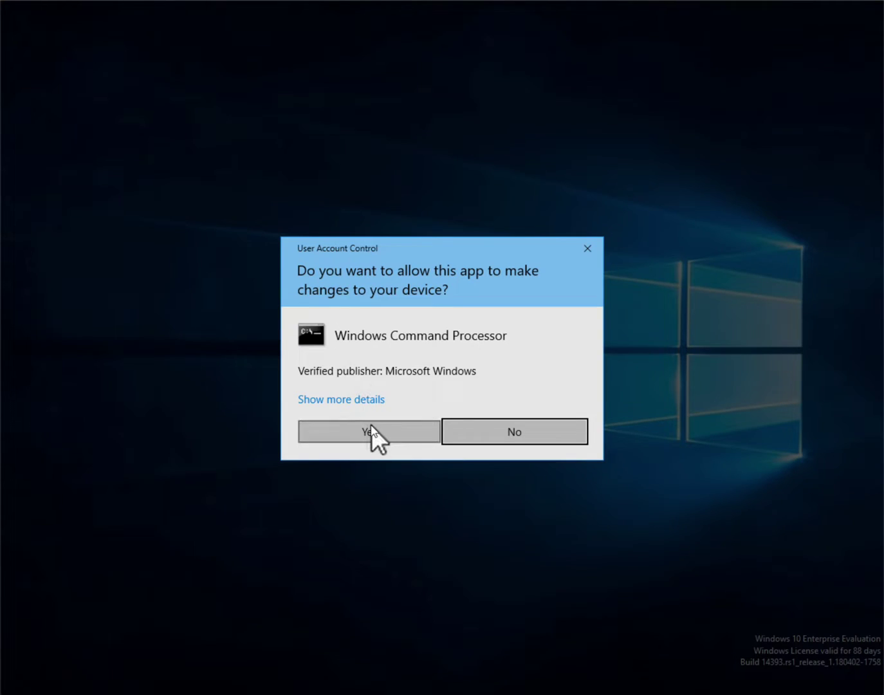
# Approve the UAC prompt, then paste and run the ScriptBlockLogging REG ADD command.
pyautogui.click(372, 426)
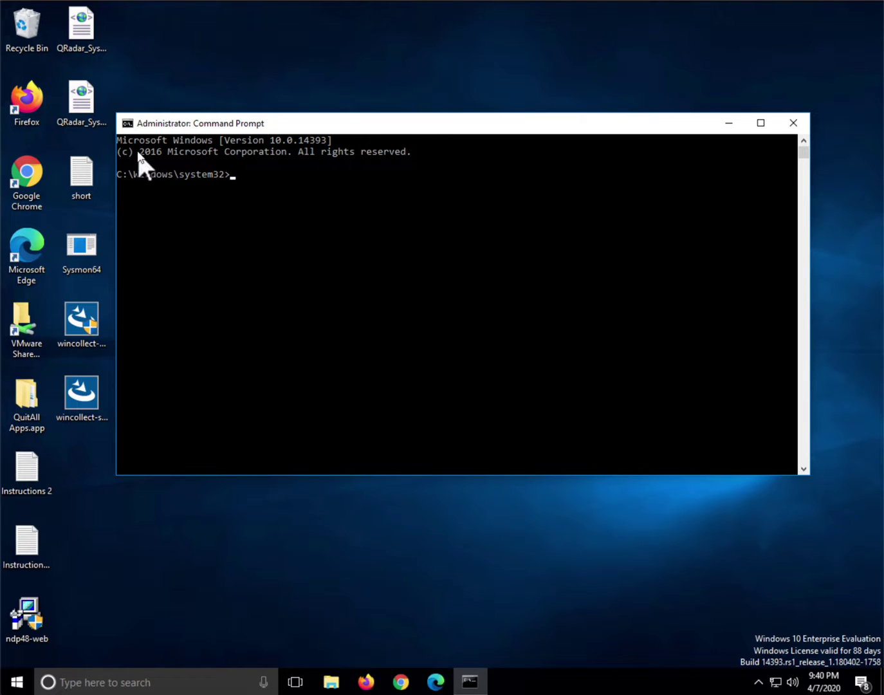
pyautogui.click(127, 122)
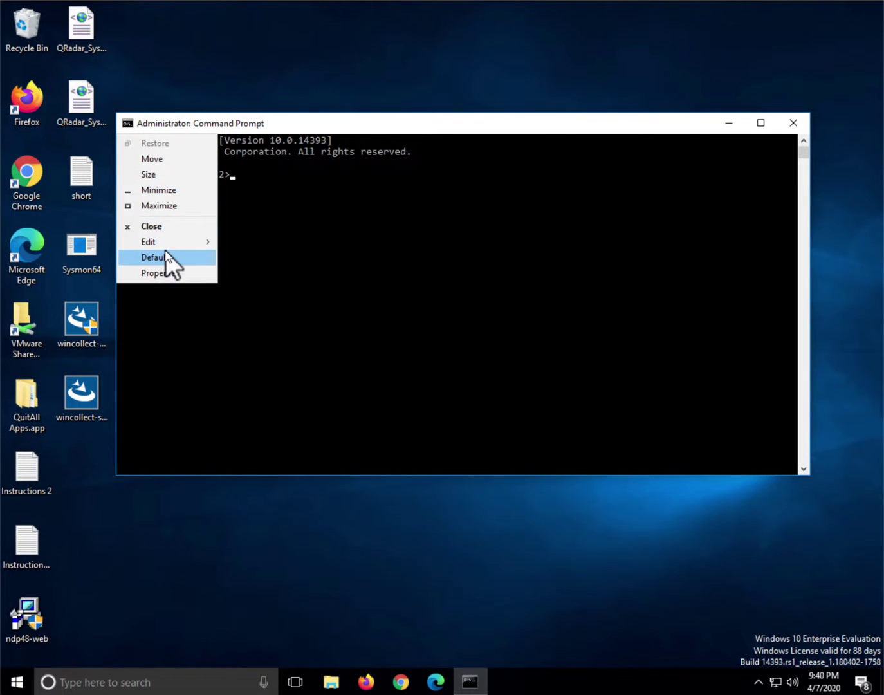
pyautogui.moveTo(175, 241)
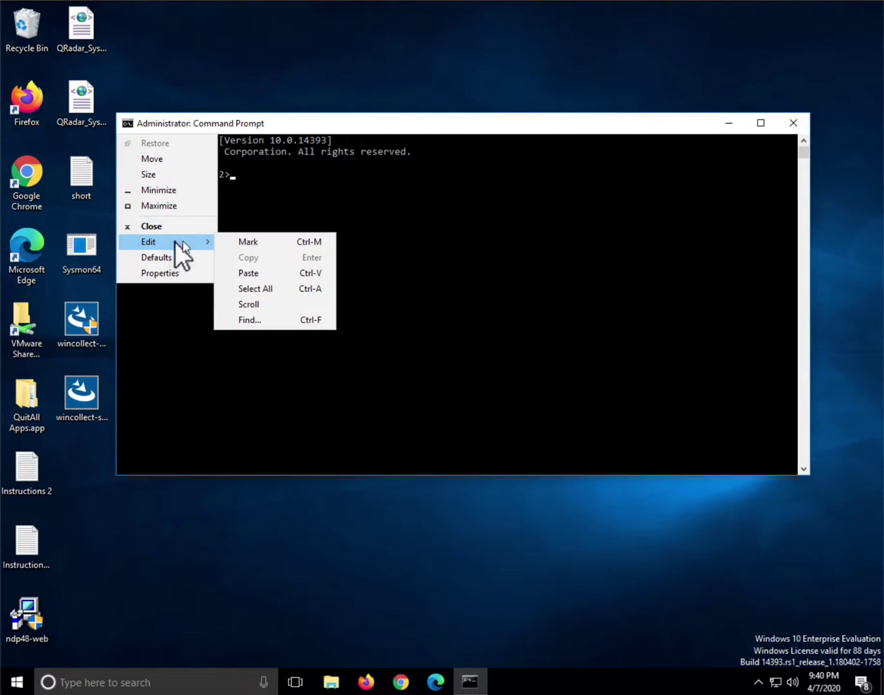
pyautogui.click(252, 273)
pyautogui.press('Return')
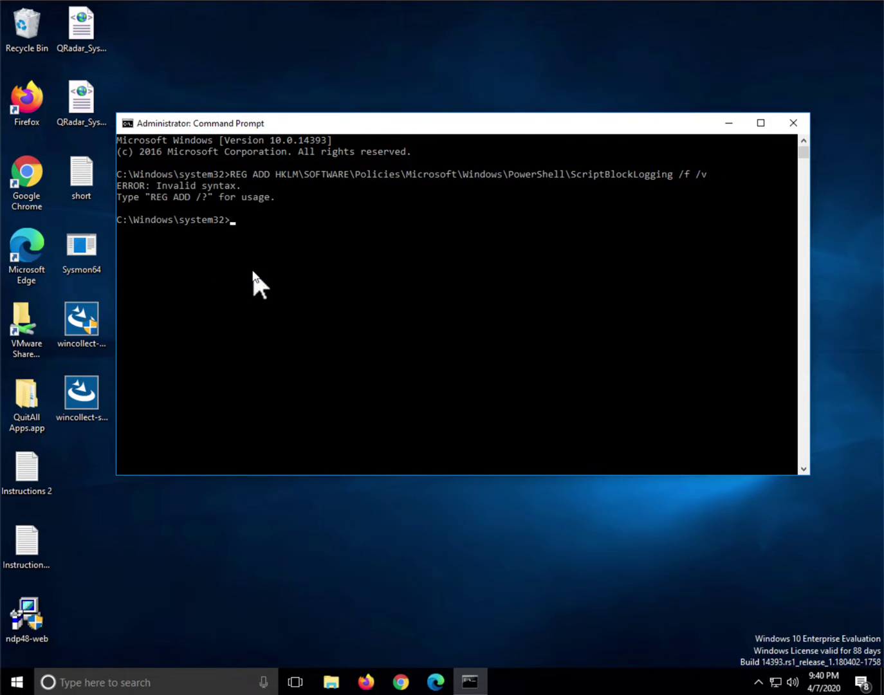
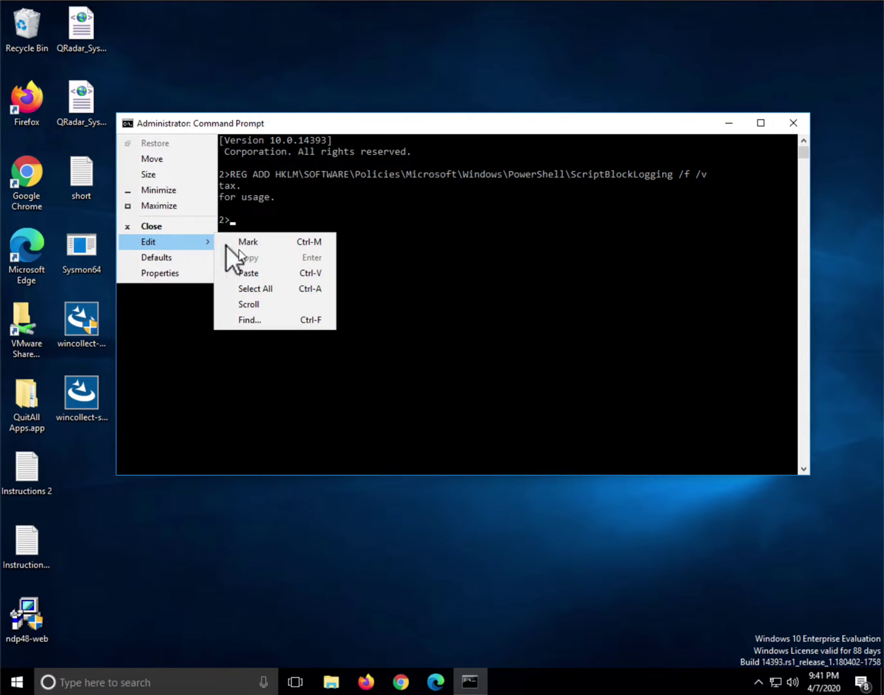
# Run the pasted REG ADD setting EnableScriptBlockLogging to 1 as REG_DWORD, then bring up Instructions 2.txt.
pyautogui.click(250, 271)
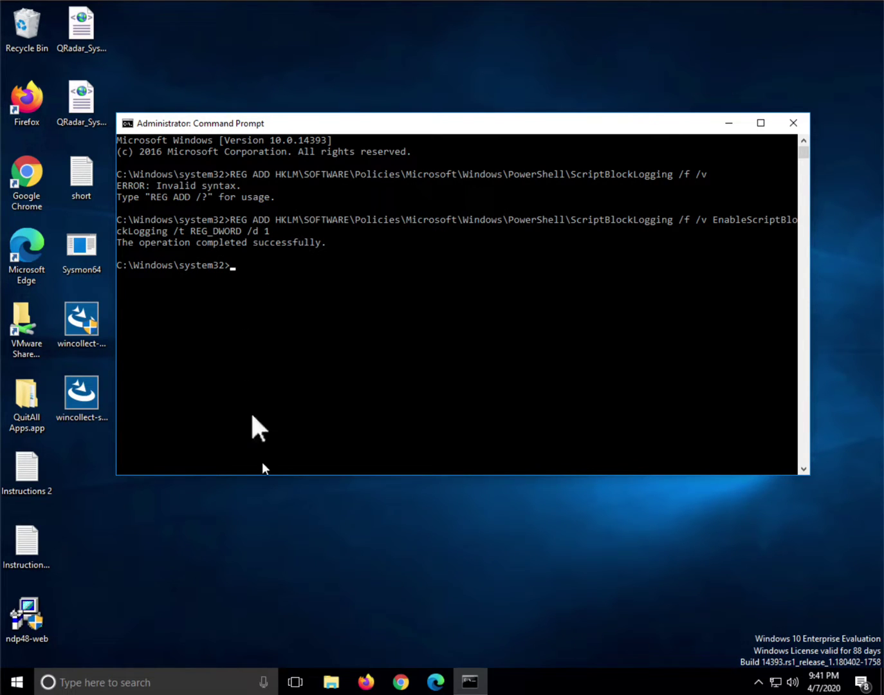
pyautogui.press('super+Tab')
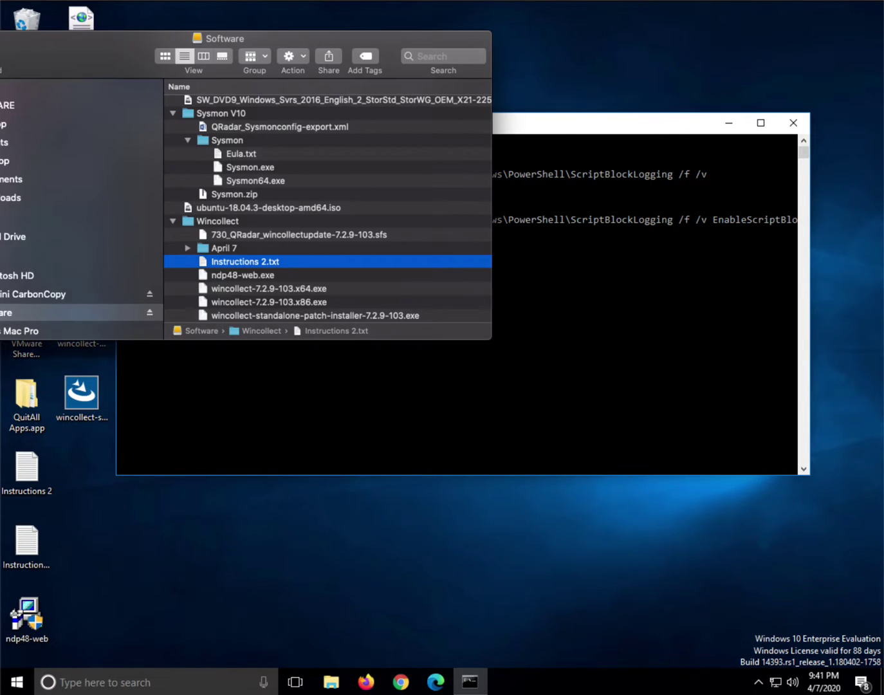
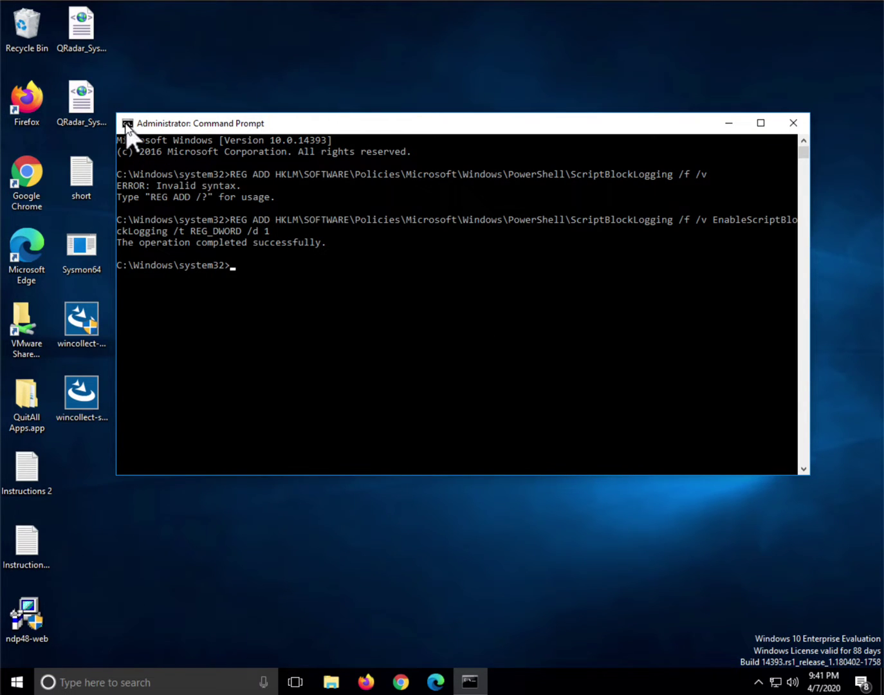
pyautogui.click(126, 125)
pyautogui.moveTo(148, 245)
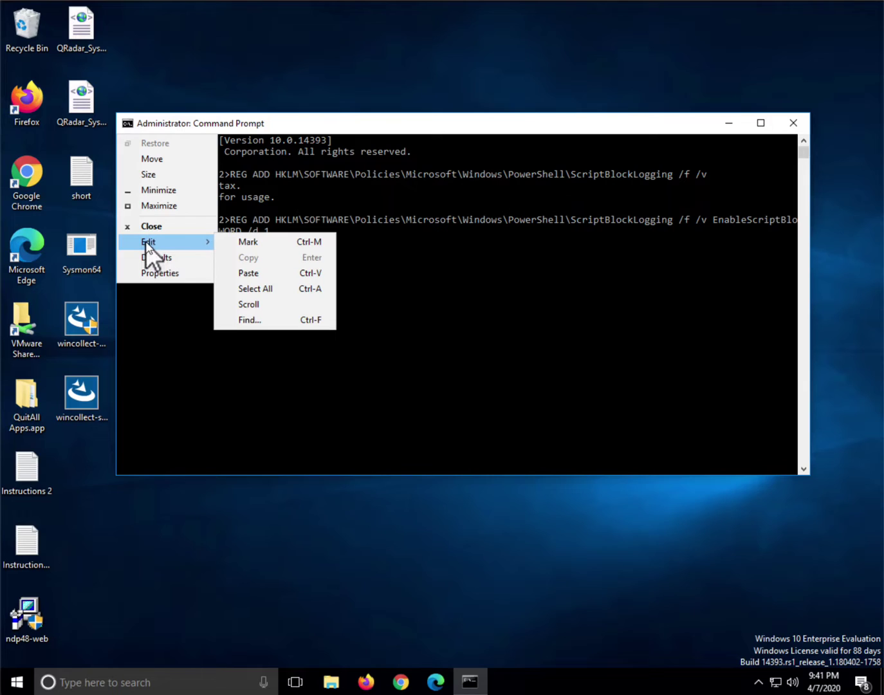
pyautogui.click(259, 275)
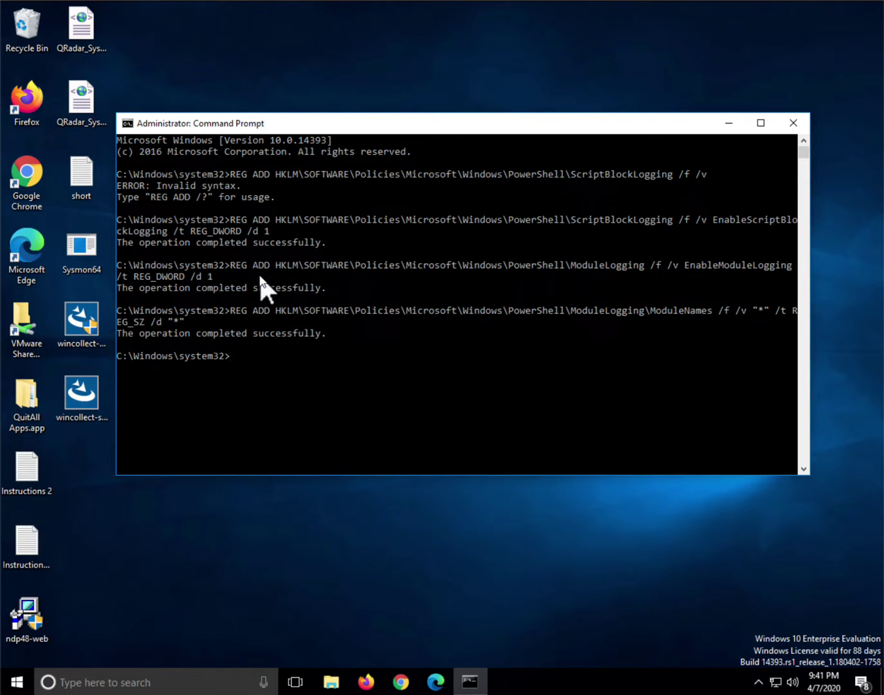
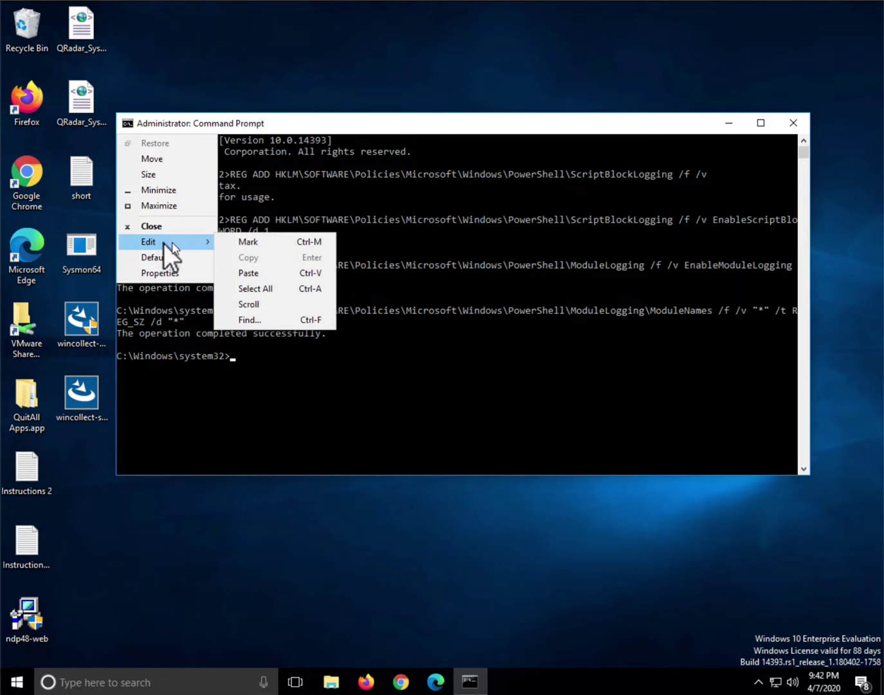
# Paste and run the PowerShell logging REG QUERY commands, check the output, then close Command Prompt.
pyautogui.click(267, 273)
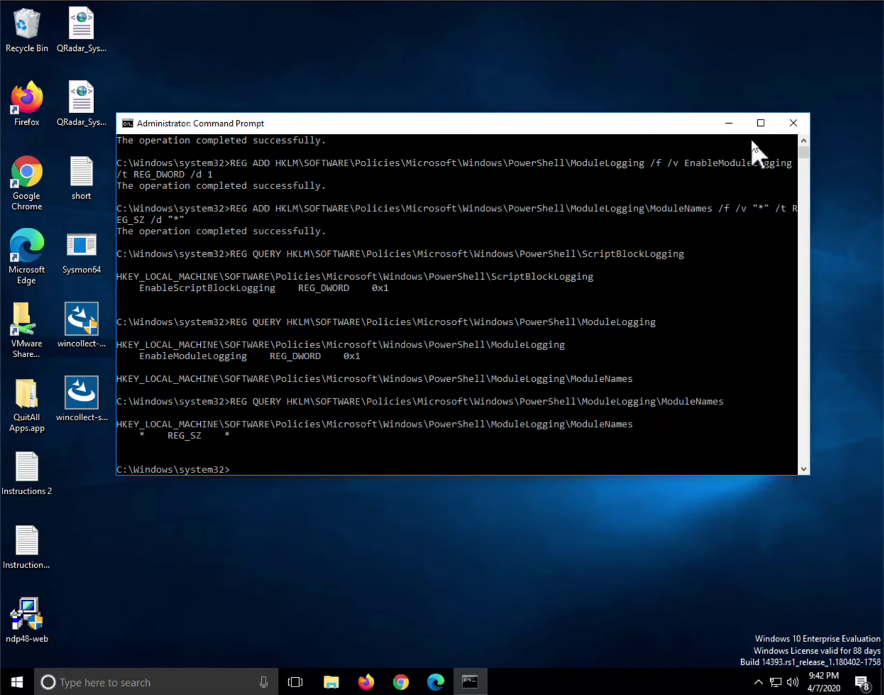
pyautogui.click(794, 122)
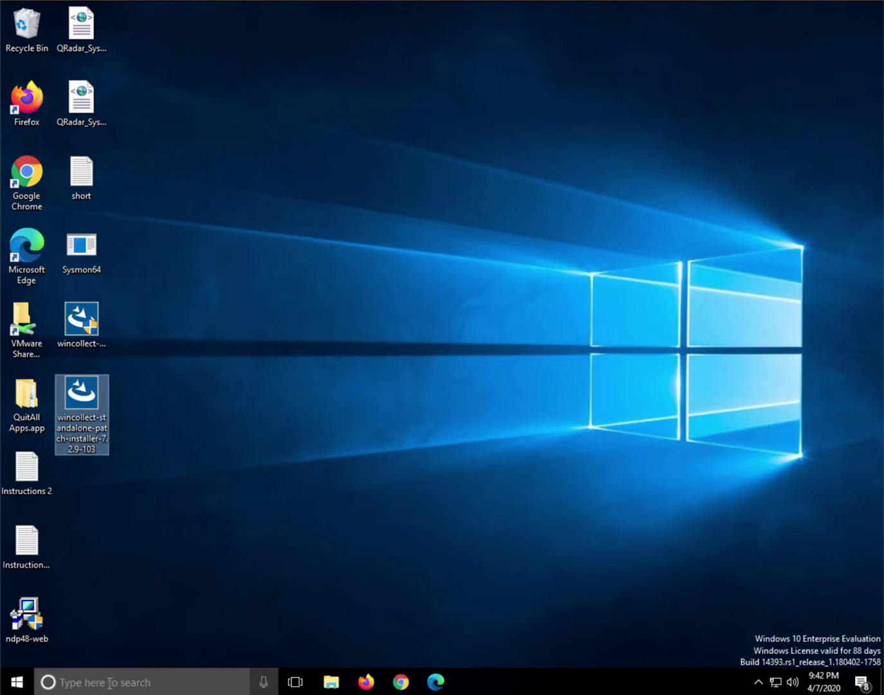
# Launch Event Viewer by searching 'event' and move its window up and left.
pyautogui.click(108, 684)
pyautogui.write('event')
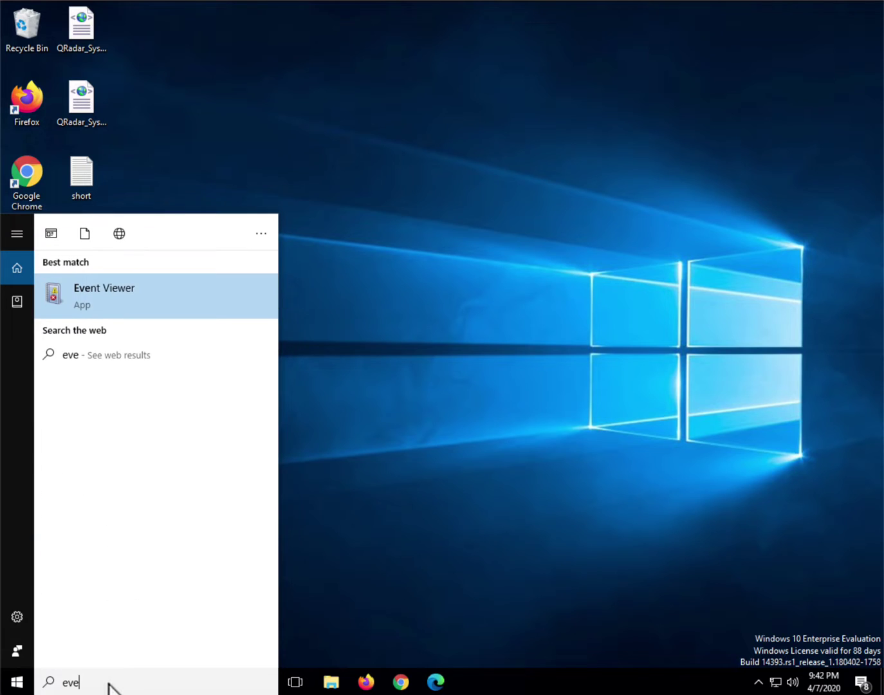
pyautogui.click(113, 296)
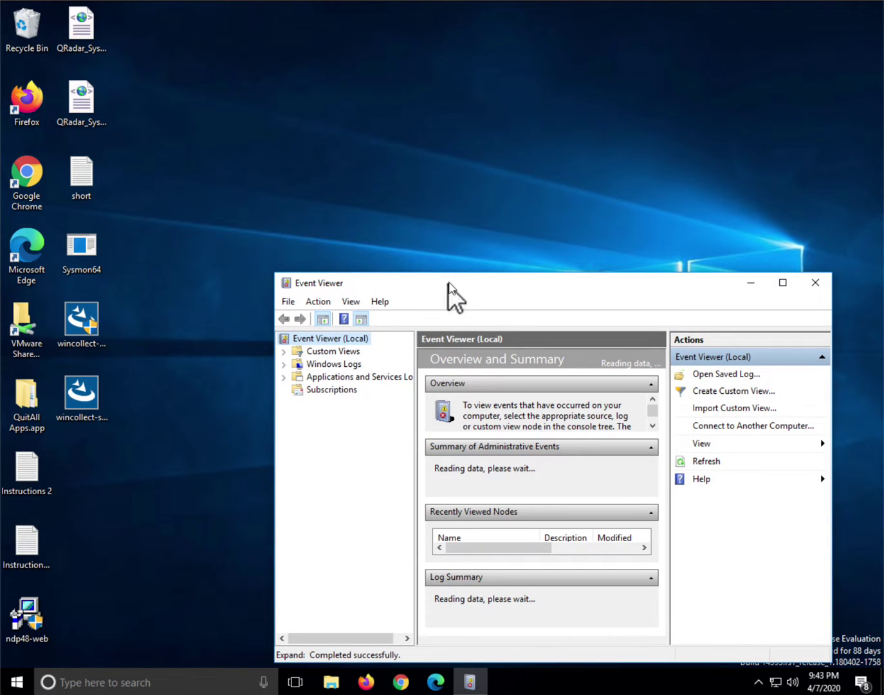
pyautogui.moveTo(450, 290); pyautogui.dragTo(298, 117)
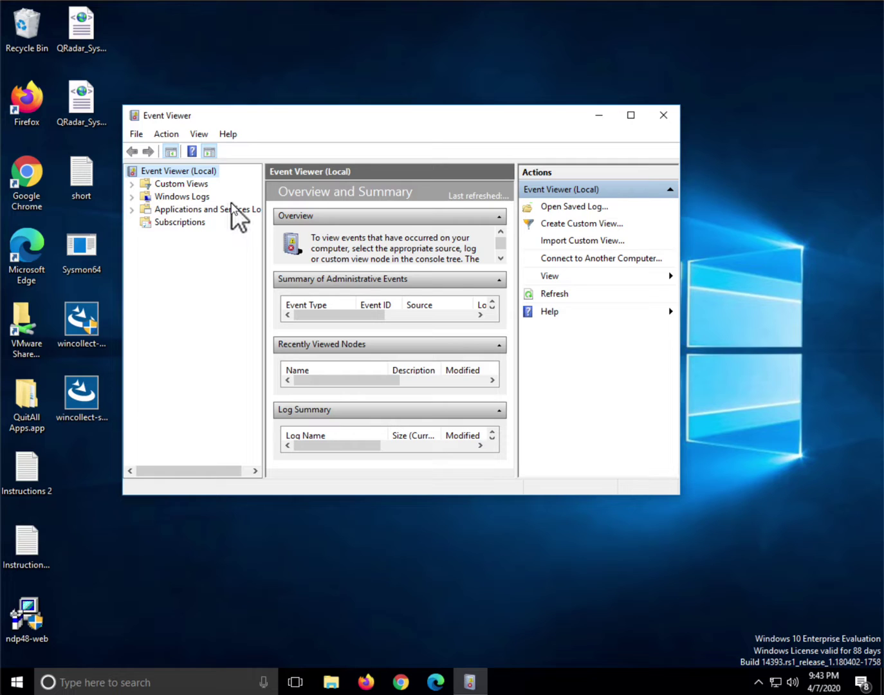
# Navigate Applications and Services Logs > Microsoft > Windows > PowerShell and open the Operational log.
pyautogui.click(132, 210)
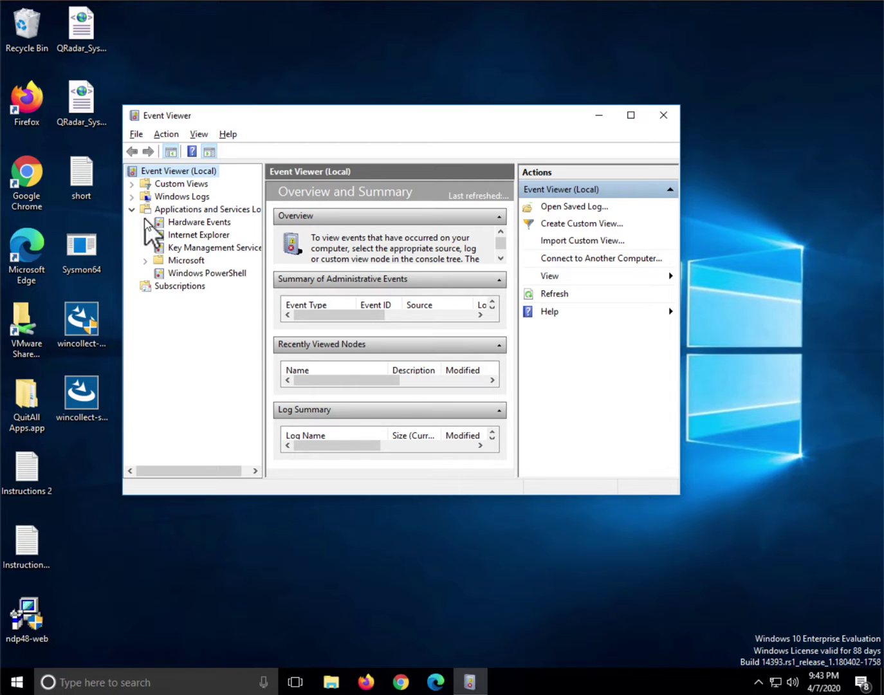
pyautogui.click(146, 260)
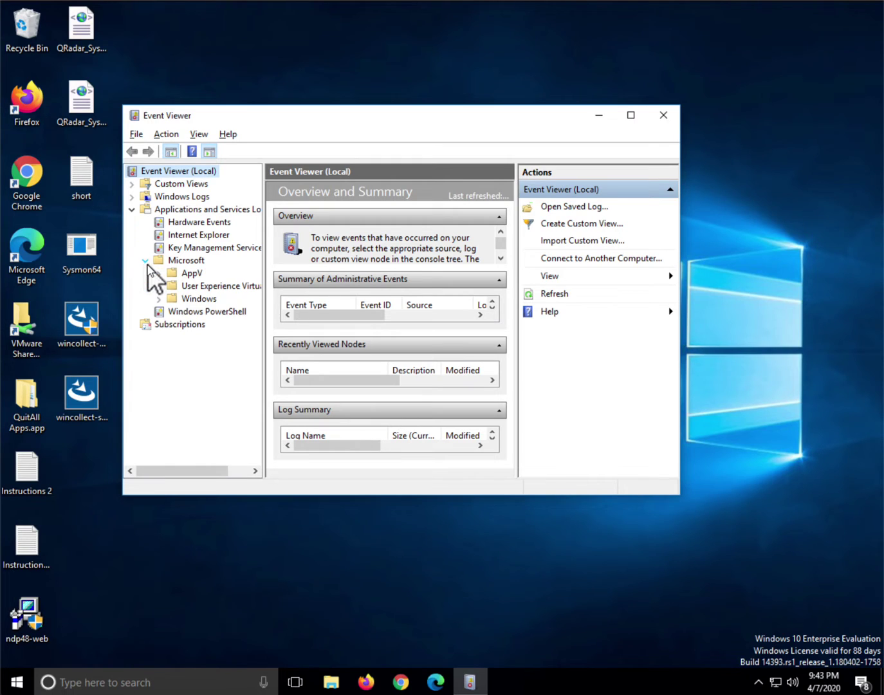
pyautogui.click(159, 300)
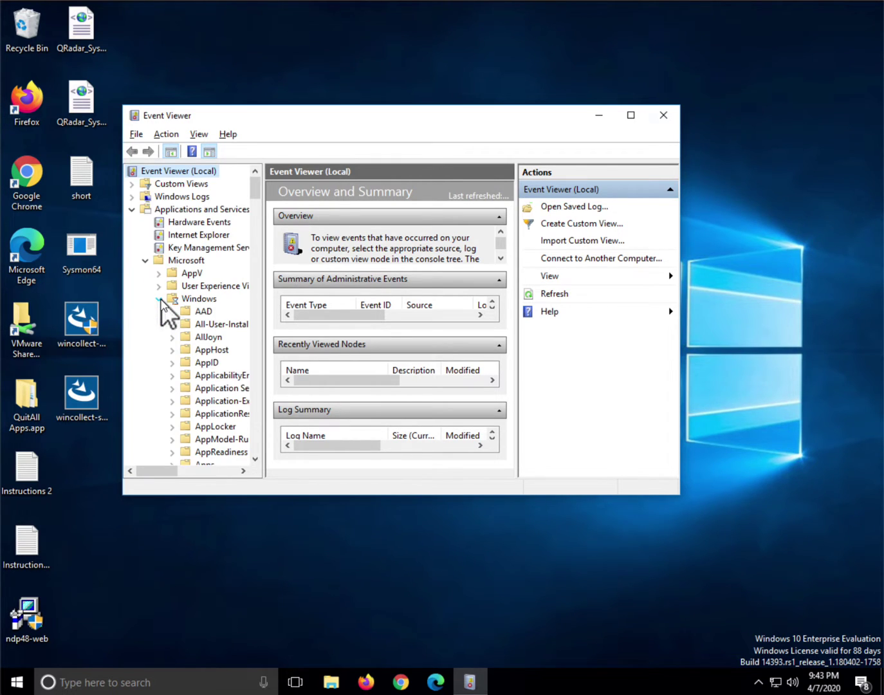
pyautogui.scroll(-1, 218, 370)
pyautogui.scroll(-18, 218, 370)
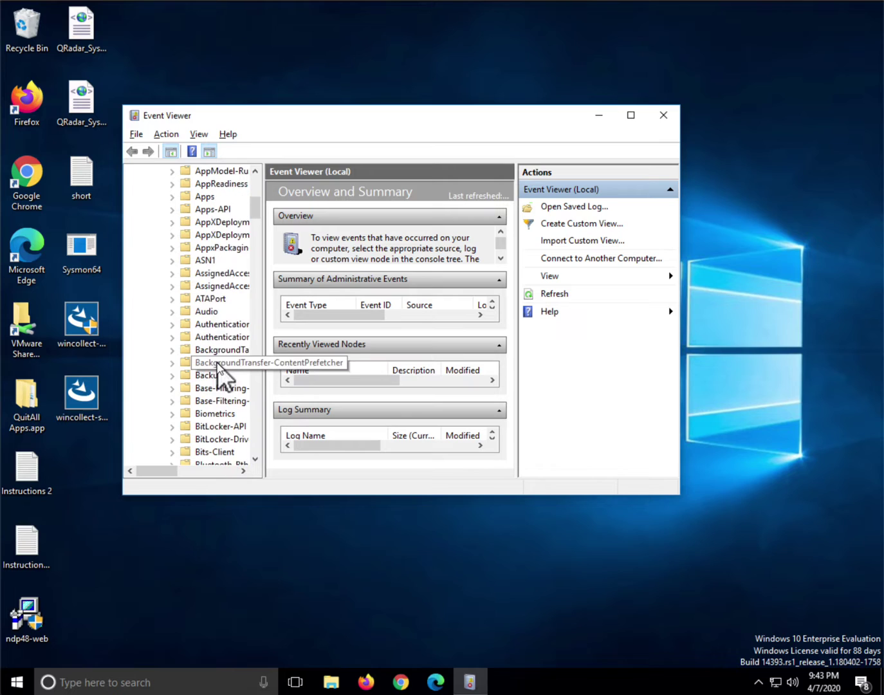
pyautogui.scroll(-16, 218, 363)
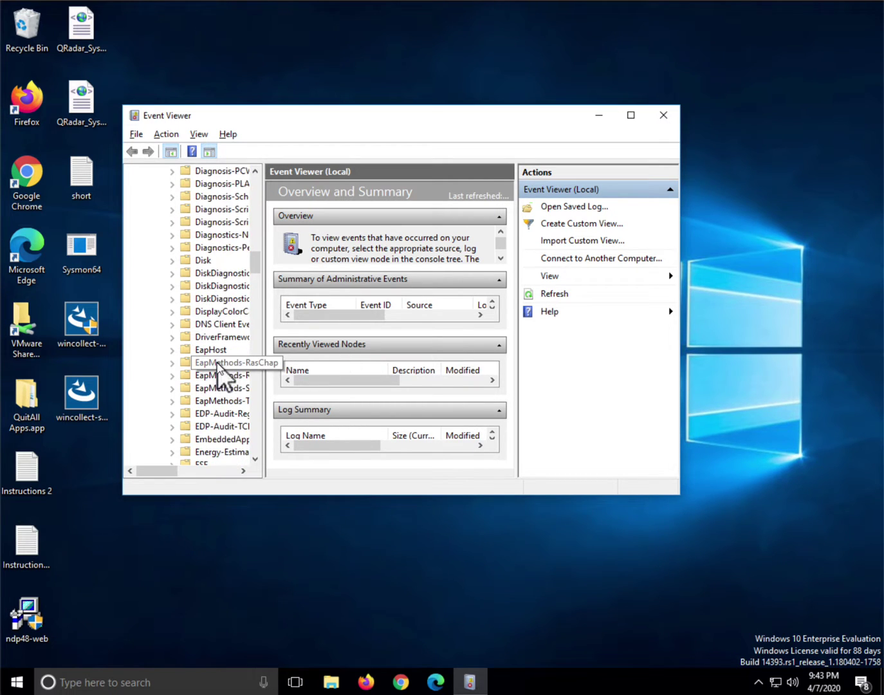
pyautogui.scroll(-10, 217, 363)
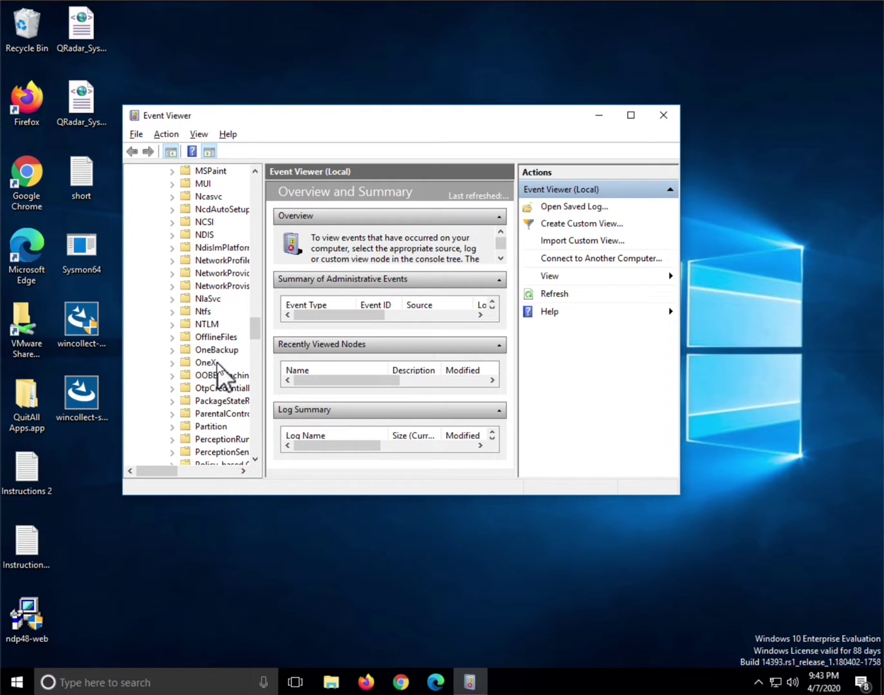
pyautogui.scroll(-1, 218, 371)
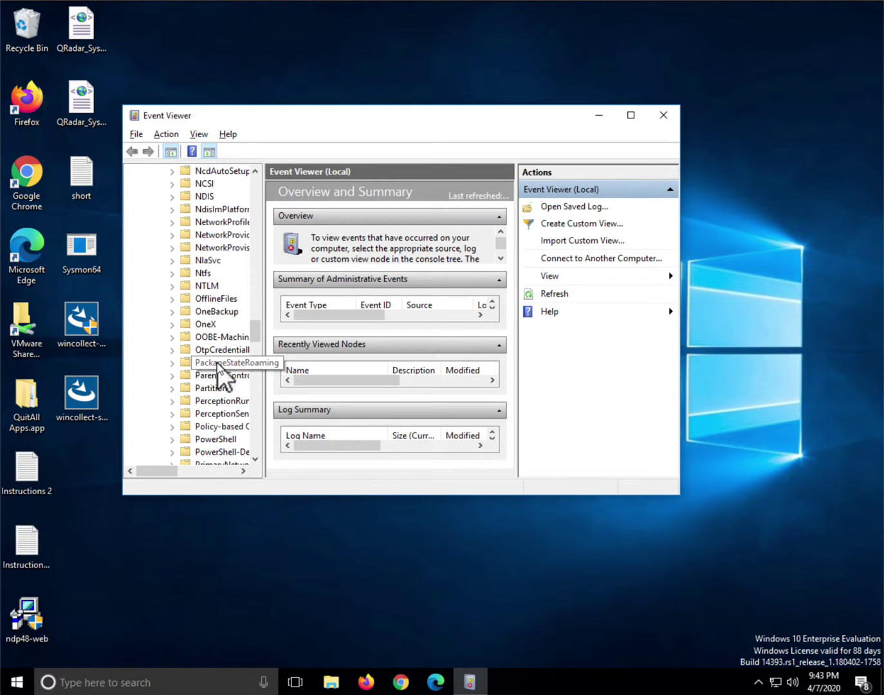
pyautogui.click(176, 438)
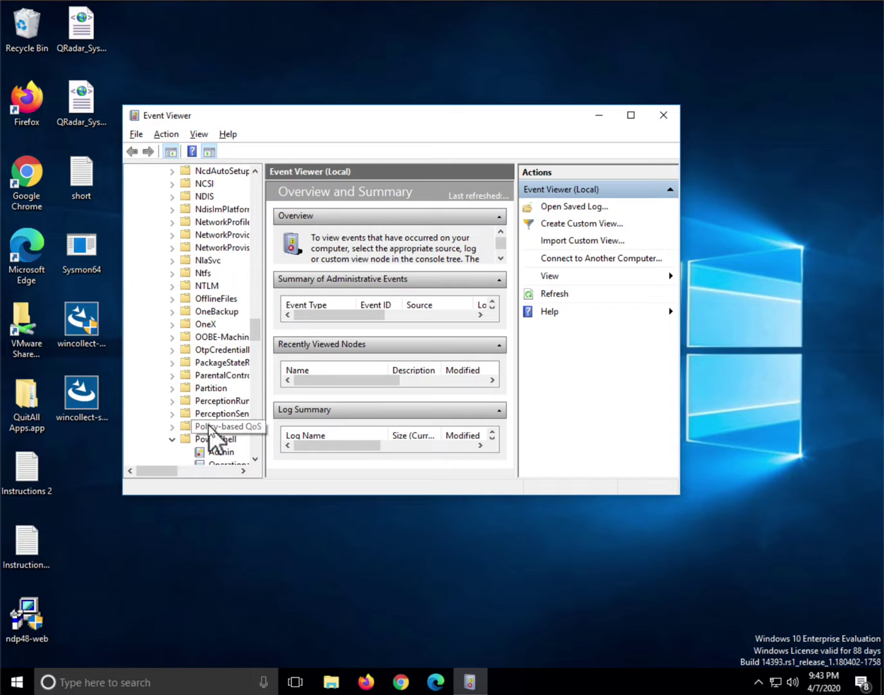
pyautogui.scroll(-2, 215, 411)
pyautogui.click(214, 388)
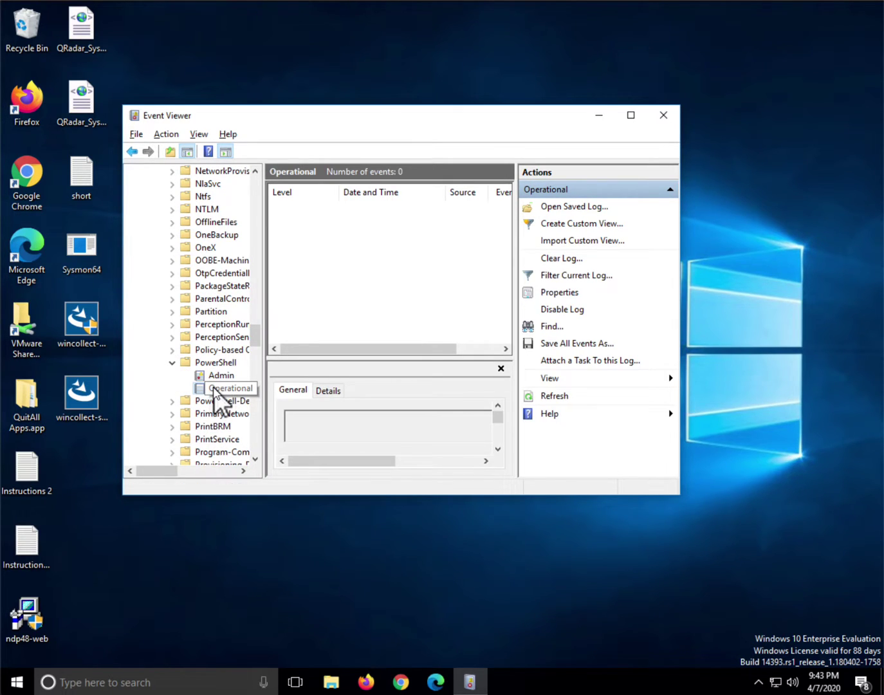
# Launch Windows PowerShell by searching 'powershell'.
pyautogui.click(94, 681)
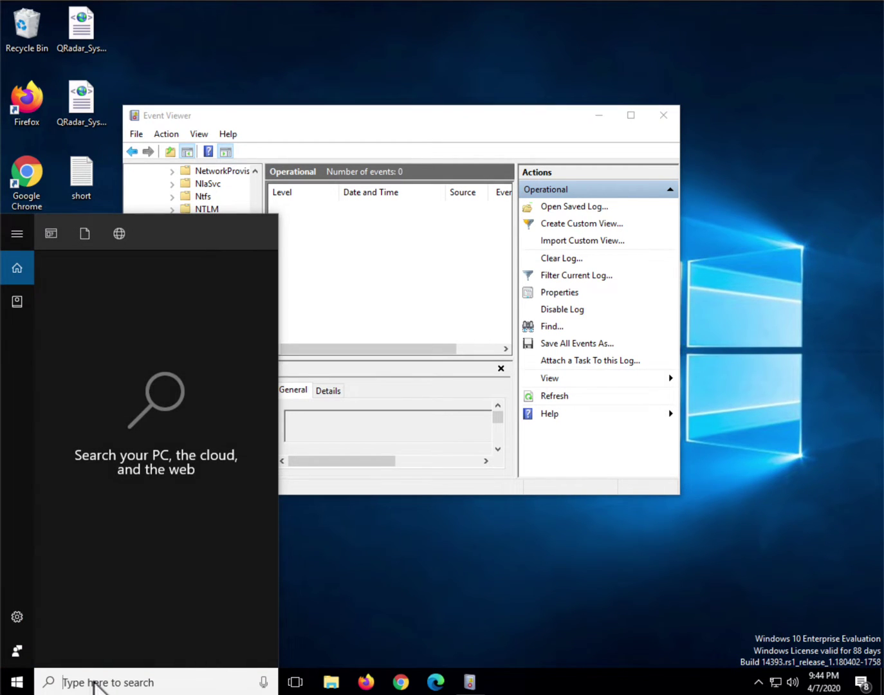
pyautogui.write('powershell')
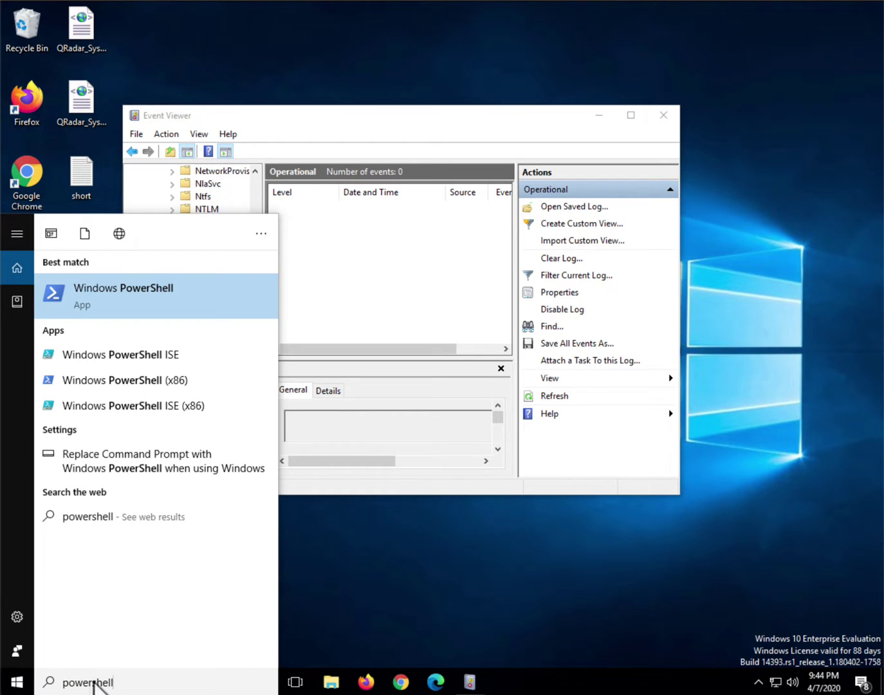
pyautogui.click(130, 285)
# Run Get-Process, completed from 'get-proc', to list the running processes.
pyautogui.click(166, 230)
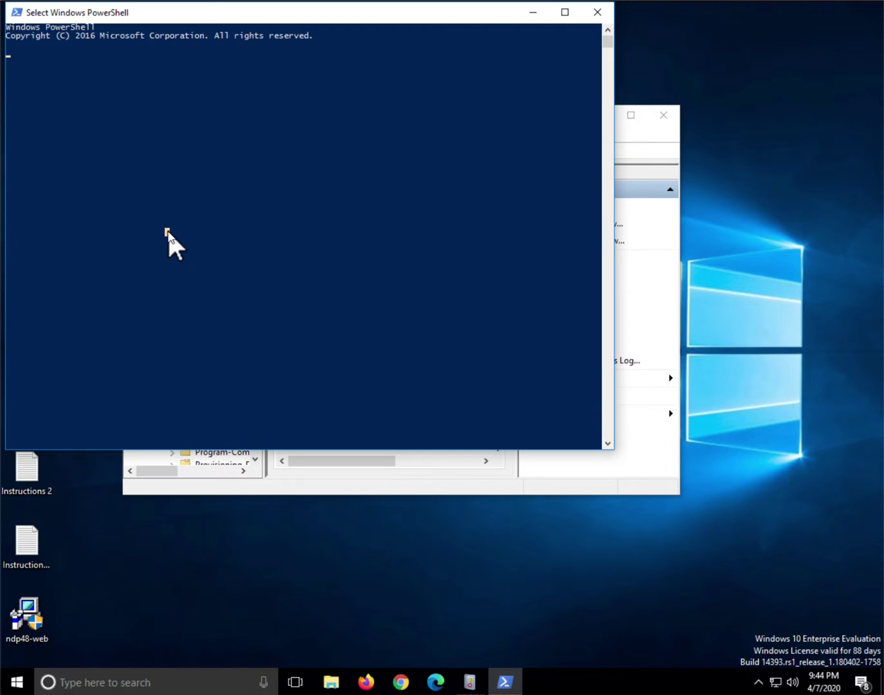
pyautogui.write('get-proc')
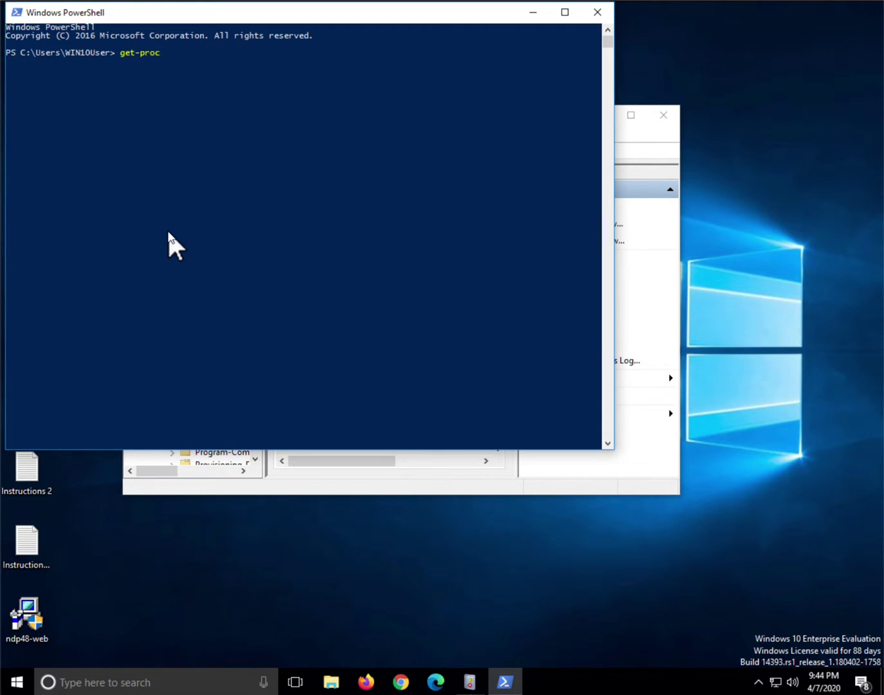
pyautogui.press('Tab')
pyautogui.press('Return')
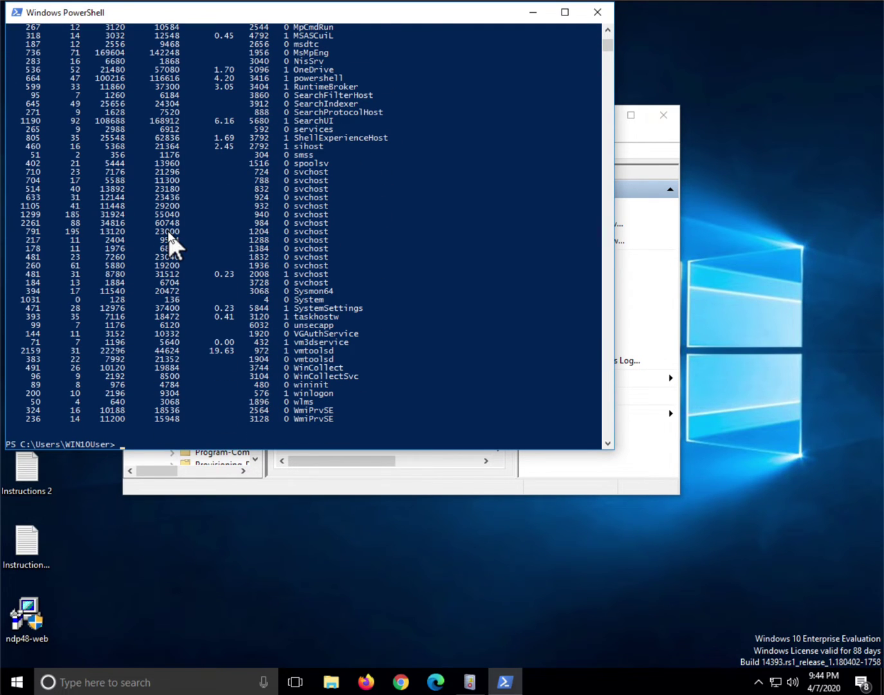
# Refresh the PowerShell Operational log, inspect the Get-Process event, then close Event Viewer and PowerShell.
pyautogui.click(642, 283)
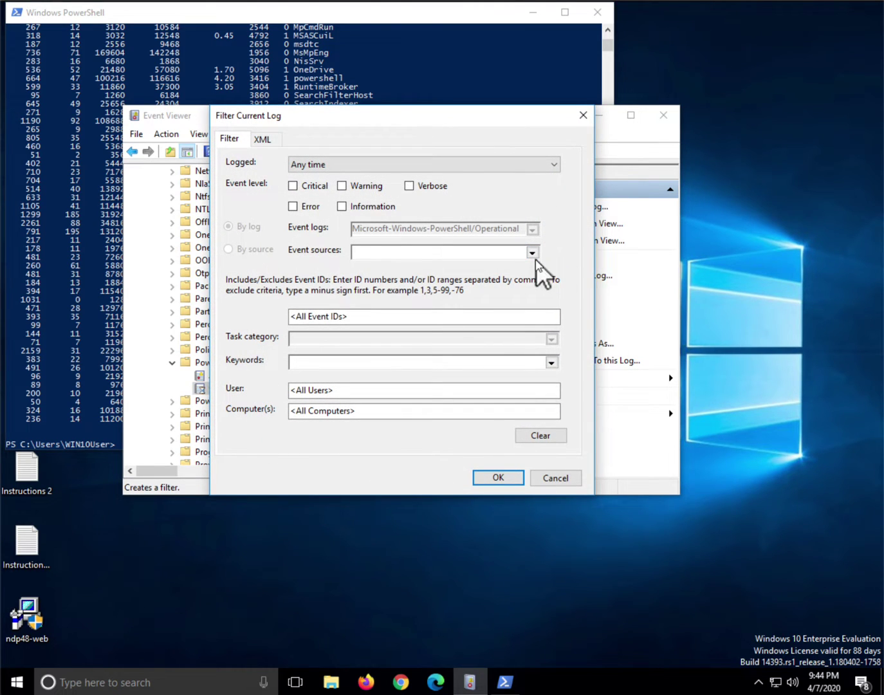
pyautogui.click(549, 481)
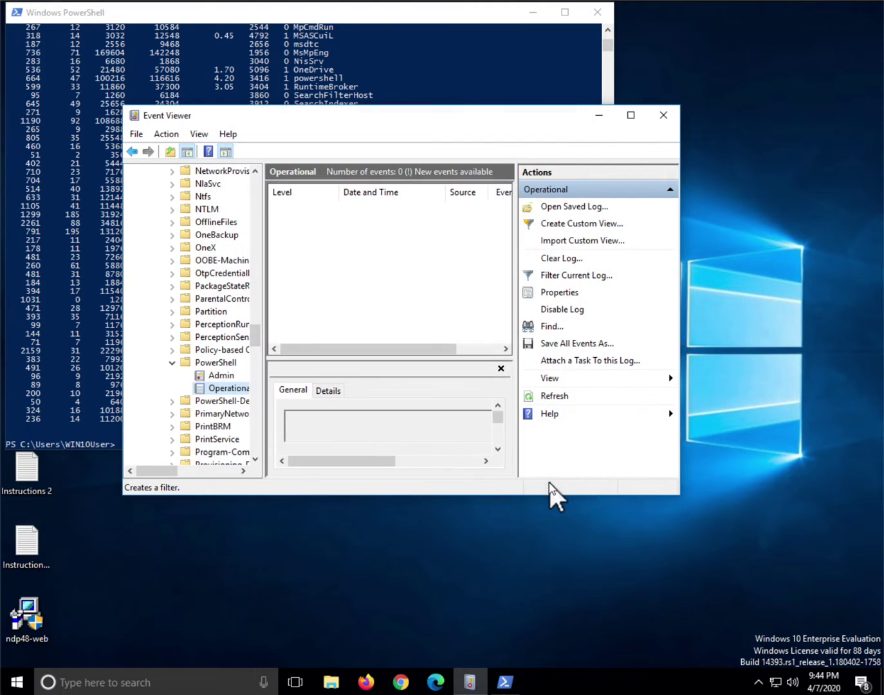
pyautogui.click(545, 396)
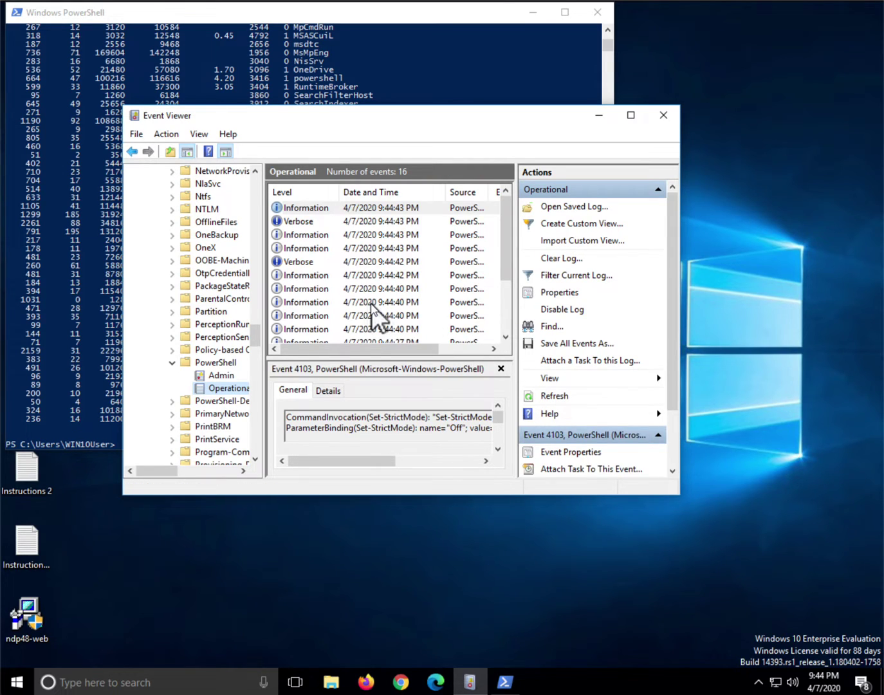
pyautogui.click(306, 248)
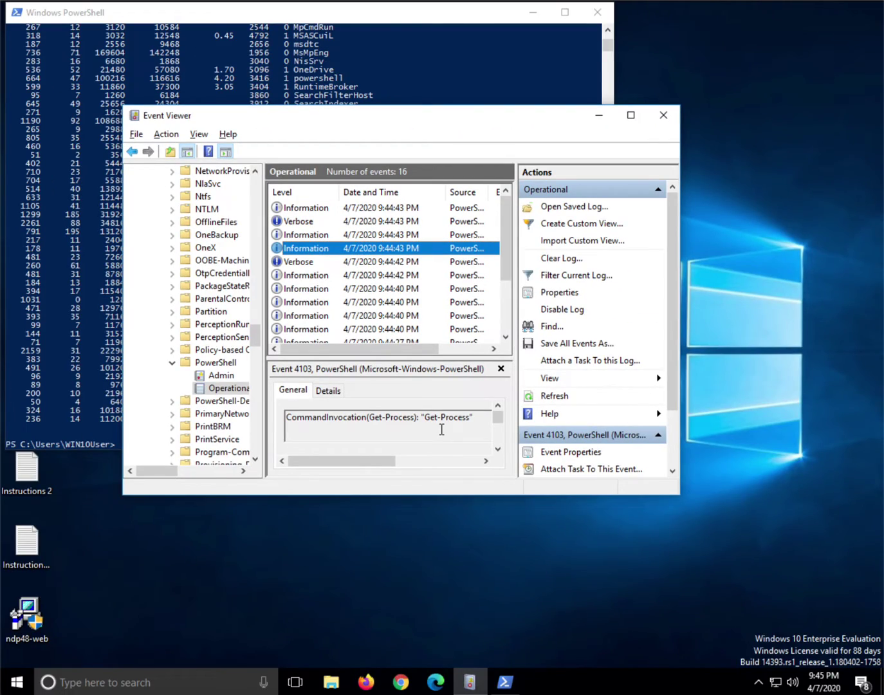
pyautogui.click(665, 117)
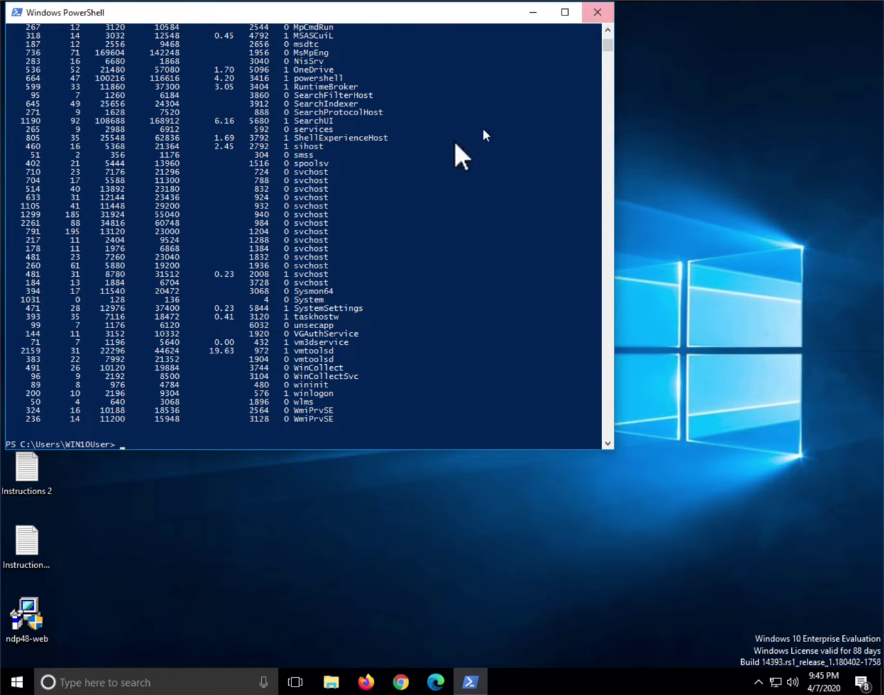
pyautogui.click(599, 11)
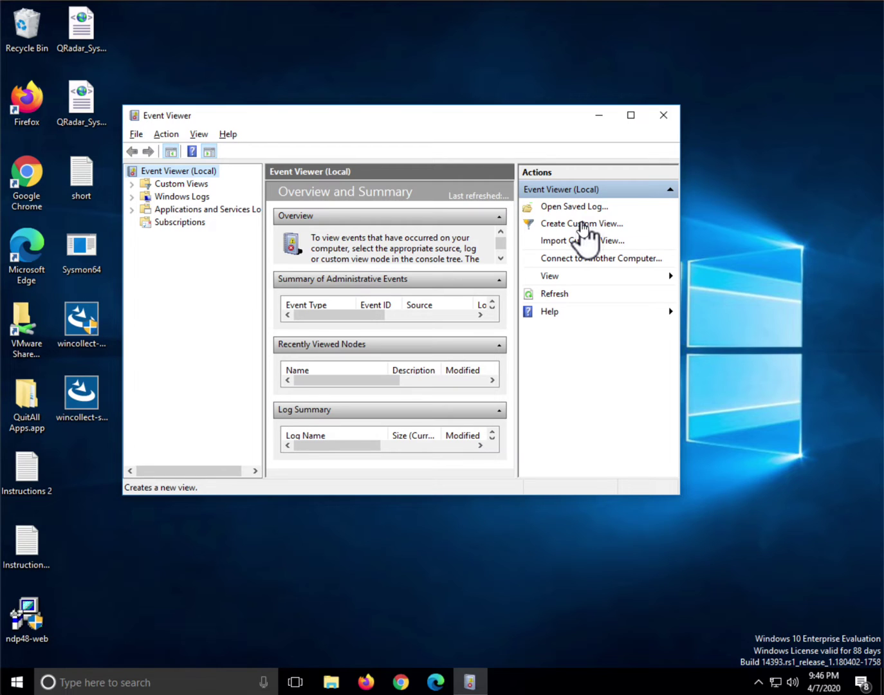
# Start a new custom view filtering the Security, System and Windows PowerShell logs.
pyautogui.click(581, 223)
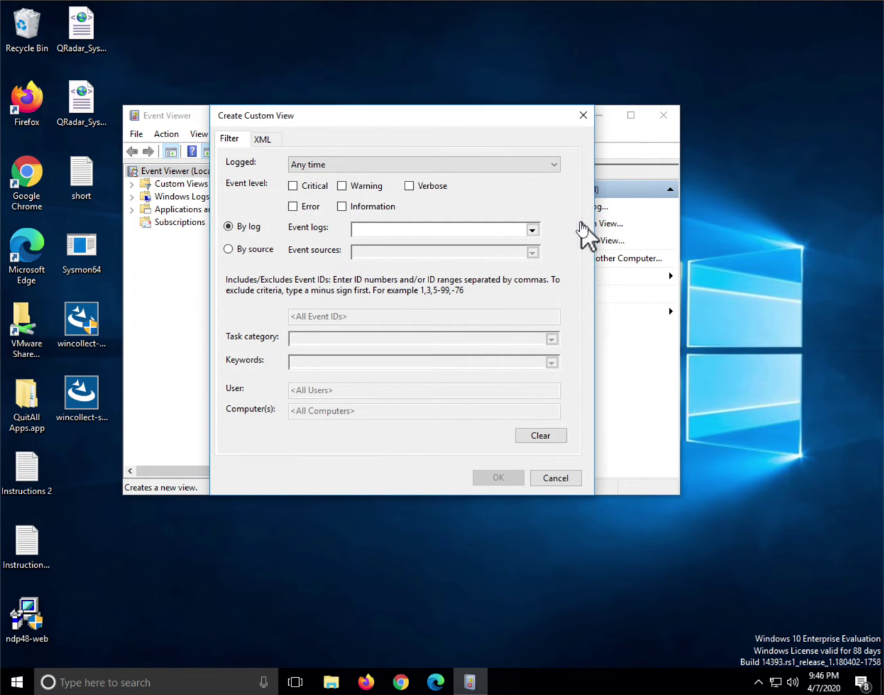
pyautogui.click(531, 230)
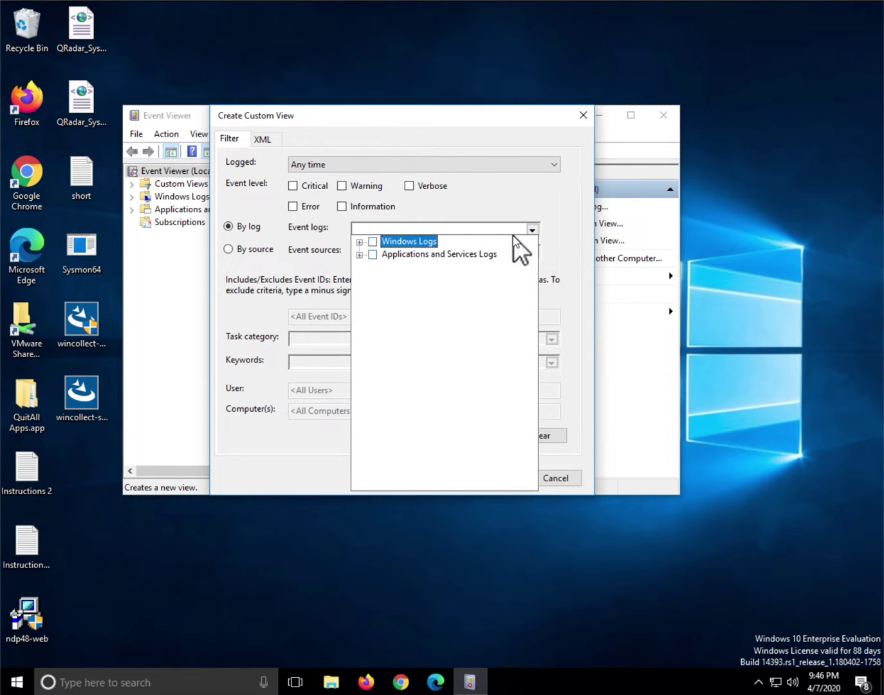
pyautogui.click(359, 242)
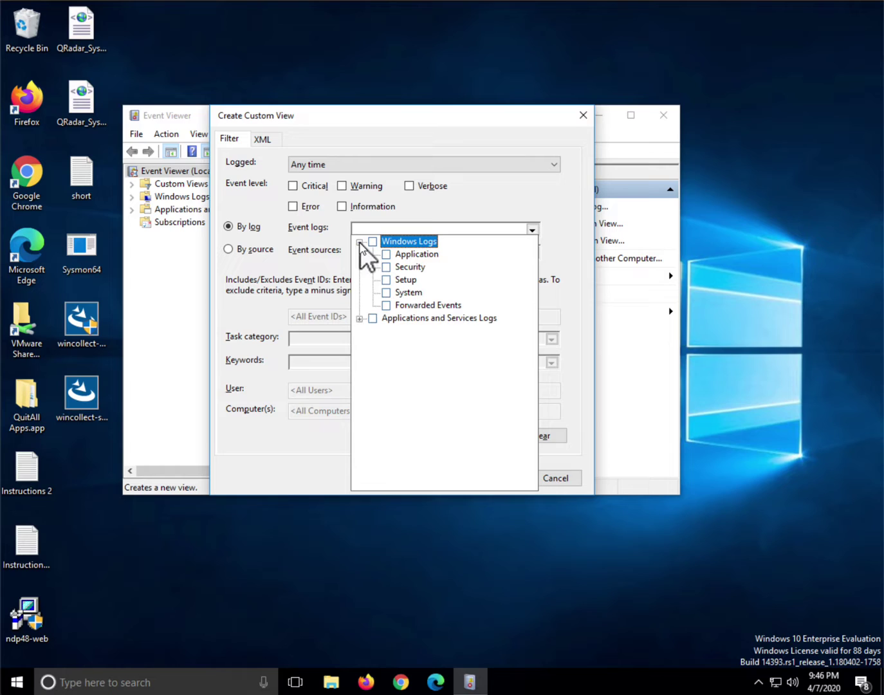
pyautogui.click(386, 268)
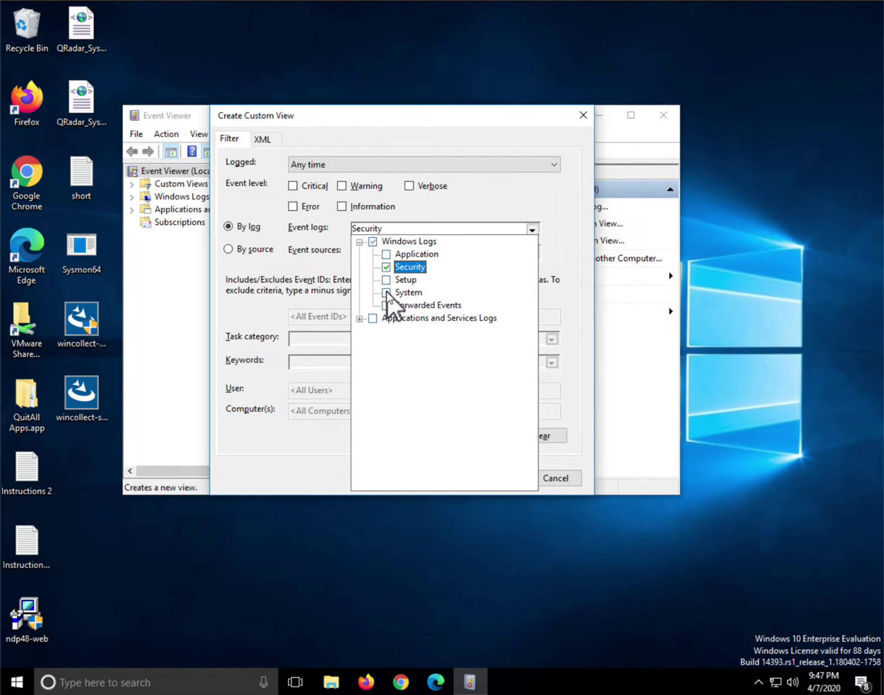
pyautogui.click(387, 293)
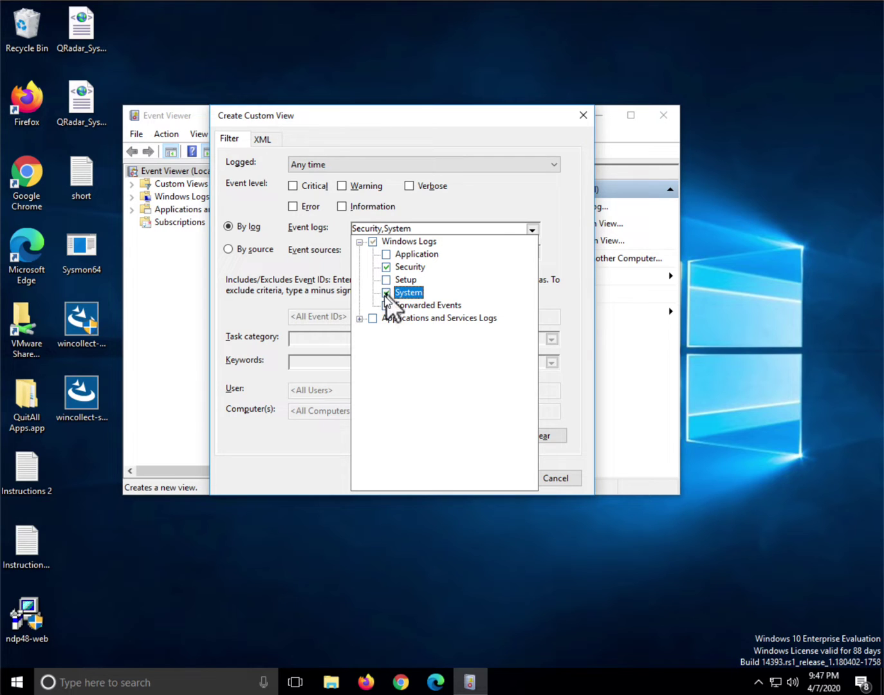
pyautogui.click(360, 318)
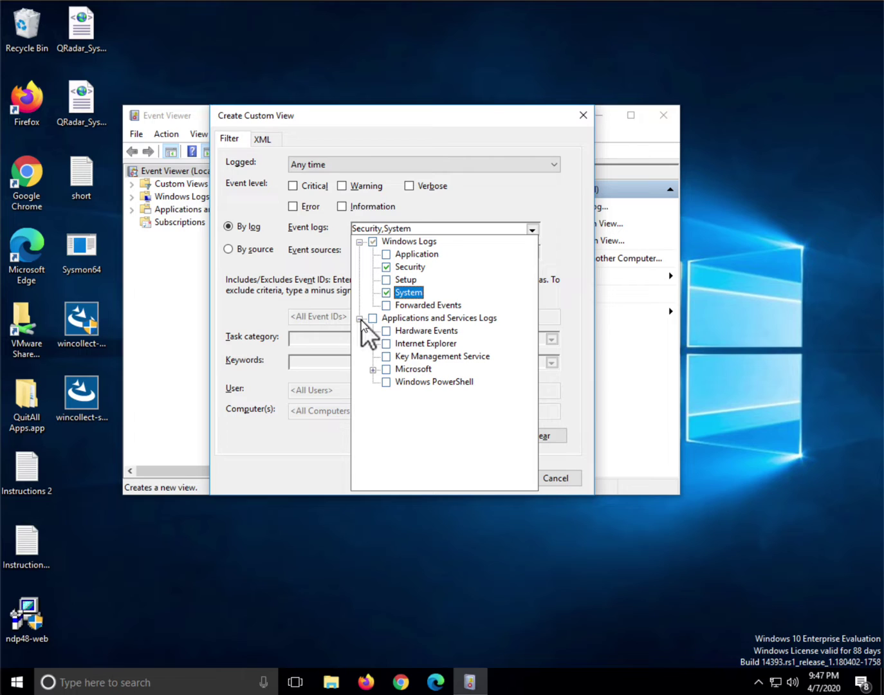
pyautogui.click(386, 382)
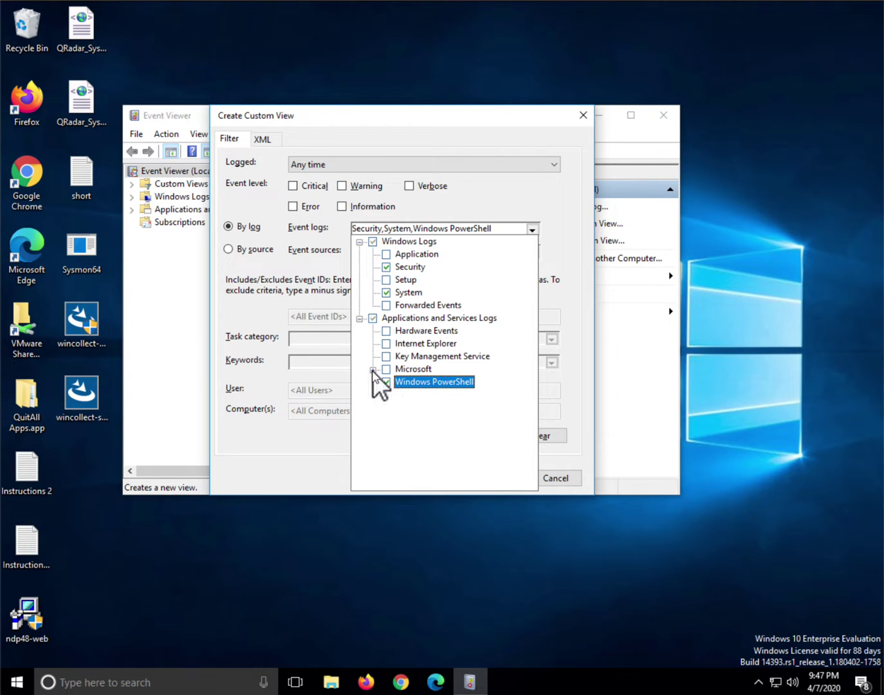
# Add the Microsoft > Windows > PowerShell Operational log to the custom view.
pyautogui.click(372, 370)
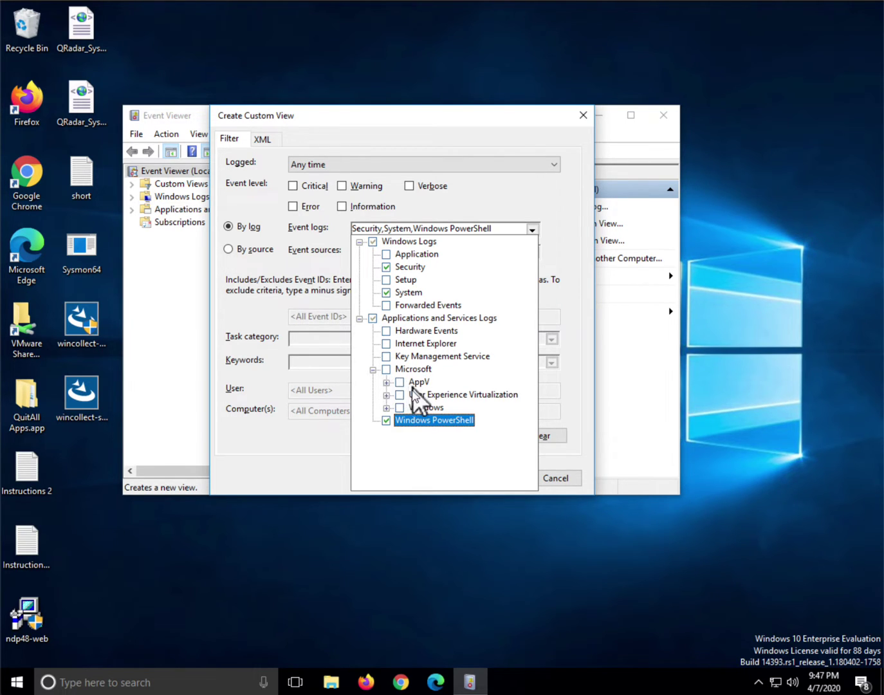
pyautogui.click(386, 407)
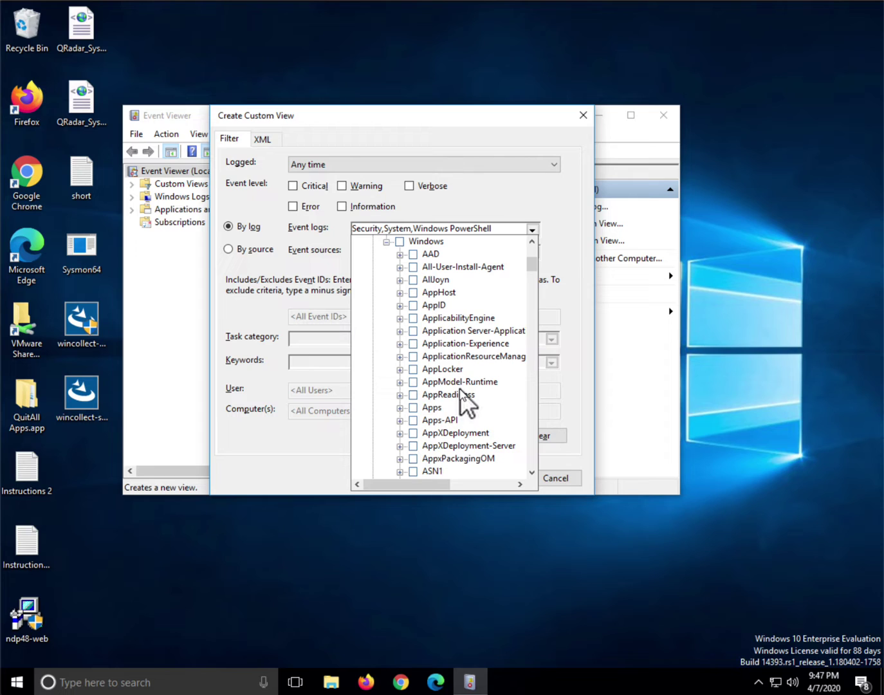
pyautogui.scroll(-15, 460, 390)
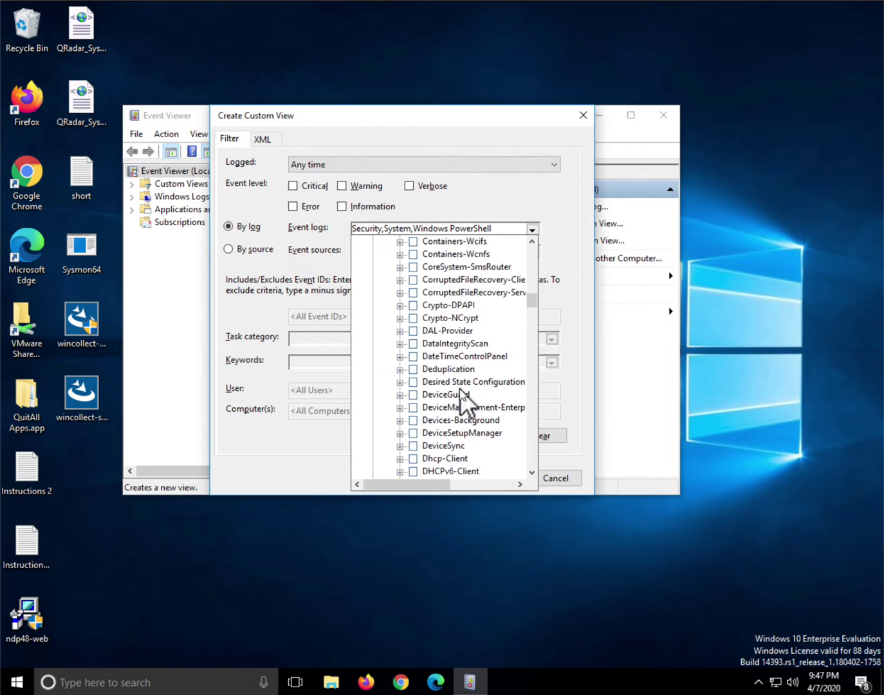
pyautogui.scroll(-20, 460, 389)
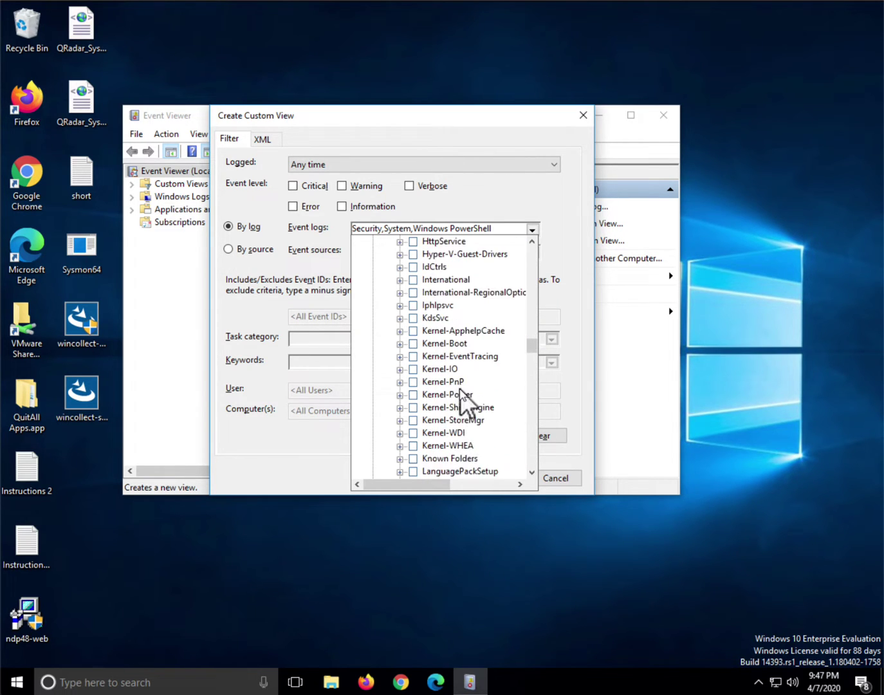
pyautogui.scroll(-12, 460, 390)
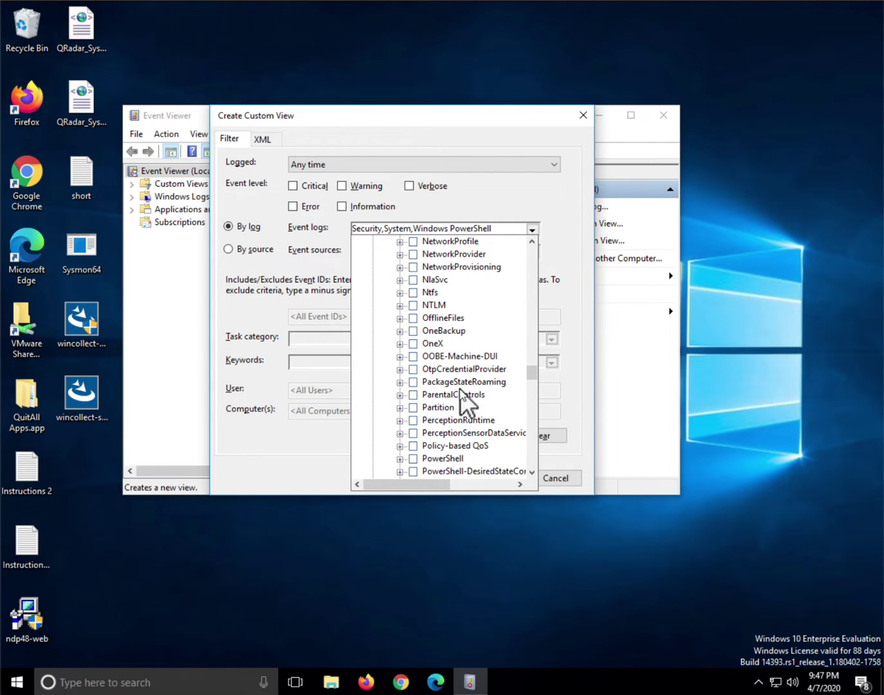
pyautogui.scroll(-1, 461, 390)
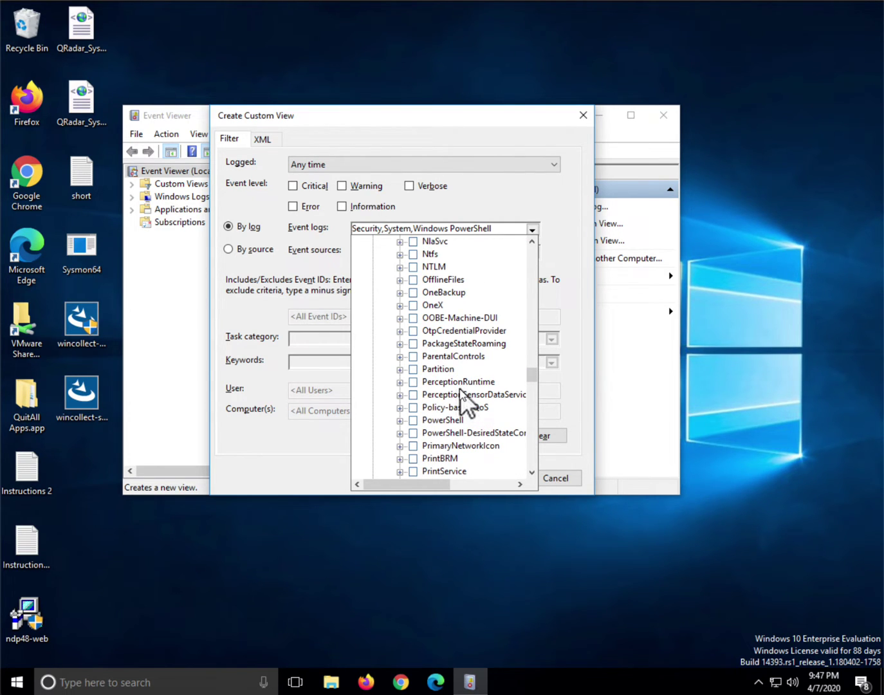
pyautogui.click(400, 421)
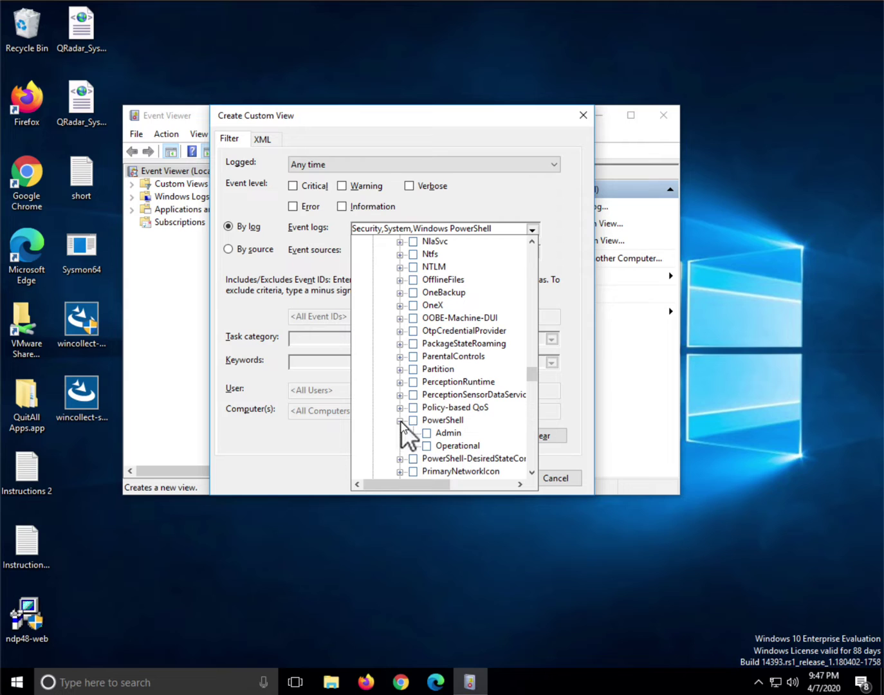
pyautogui.click(436, 446)
# Also include the Sysmon Operational log in the custom view.
pyautogui.scroll(-1, 460, 396)
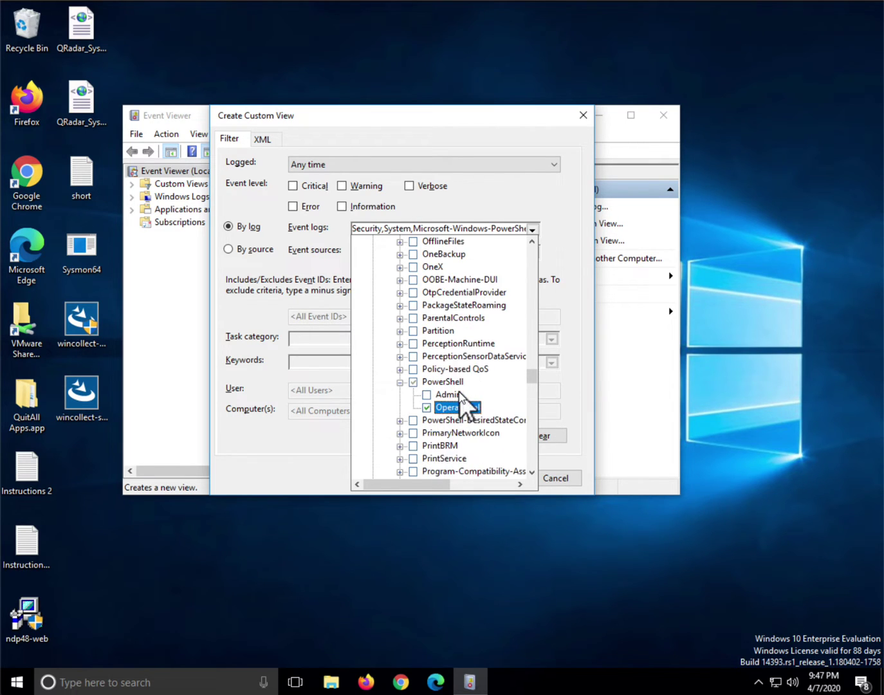
pyautogui.scroll(-10, 460, 392)
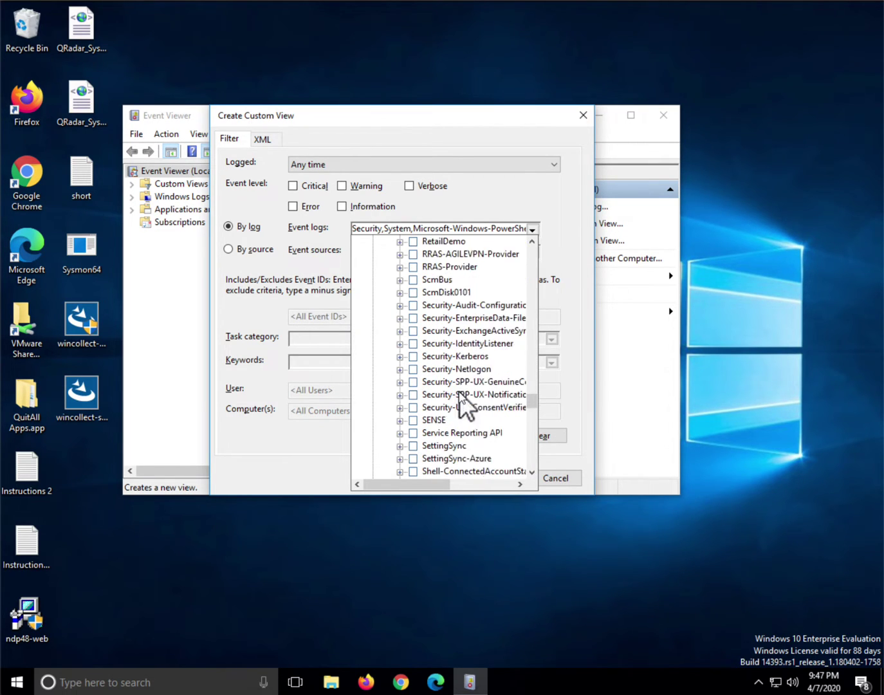
pyautogui.scroll(-3, 460, 394)
pyautogui.scroll(-4, 460, 394)
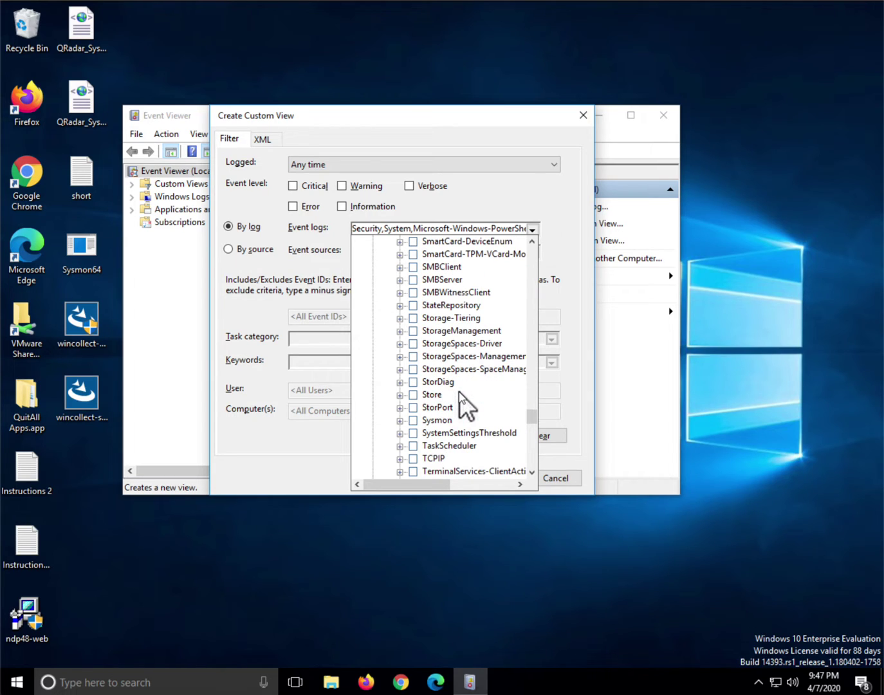
pyautogui.click(400, 421)
pyautogui.click(427, 433)
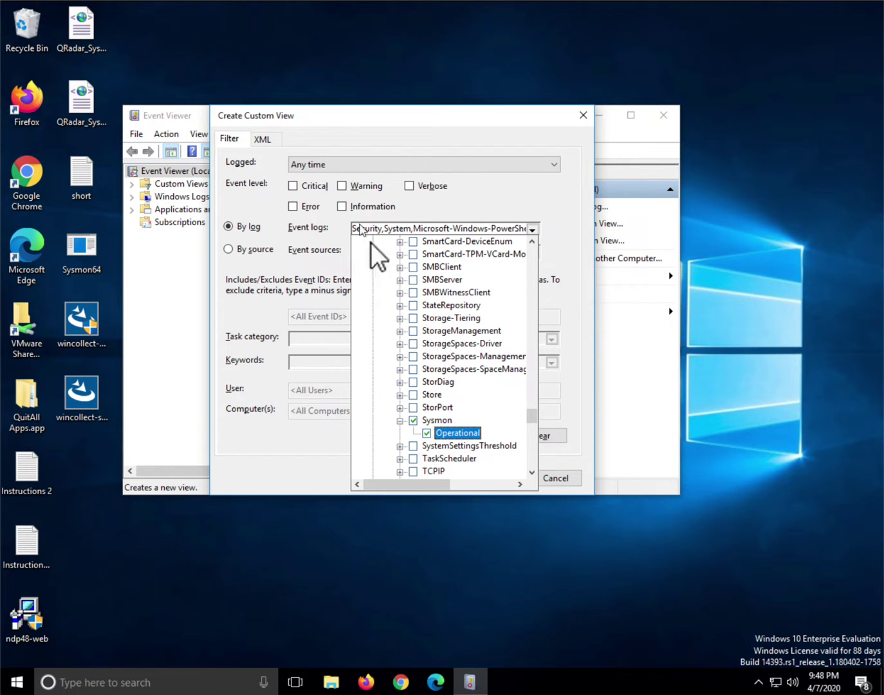
# Select the custom view's full XML query, then launch WinCollect Configuration Console by searching 'wincollect'.
pyautogui.click(271, 143)
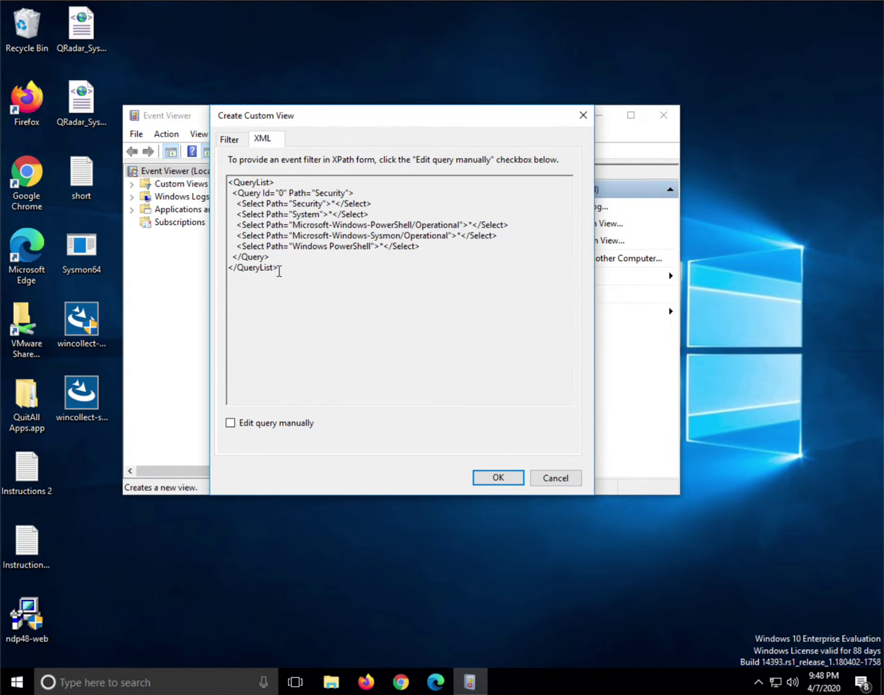
pyautogui.moveTo(281, 266); pyautogui.dragTo(206, 185)
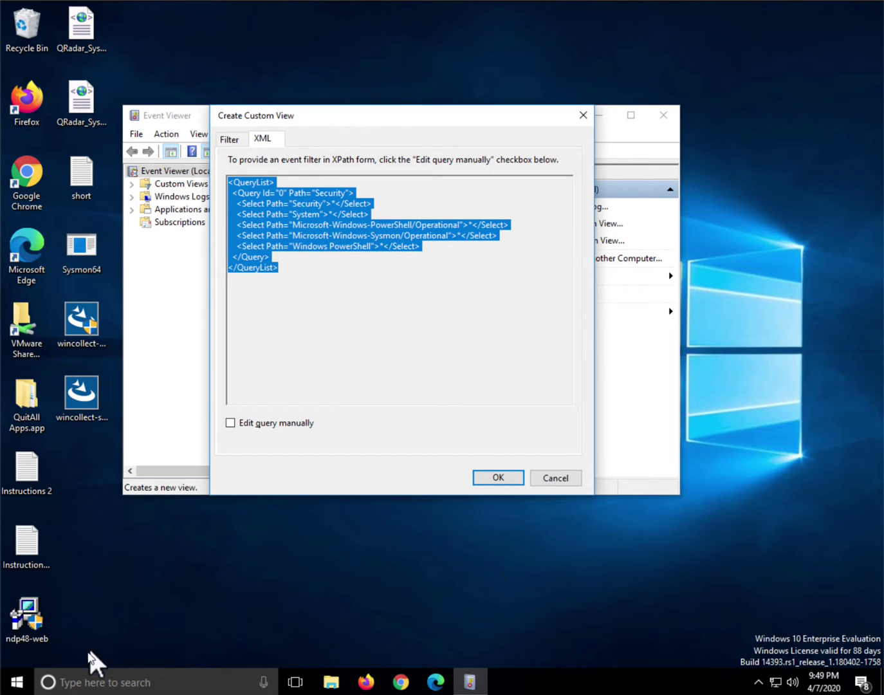
pyautogui.click(82, 681)
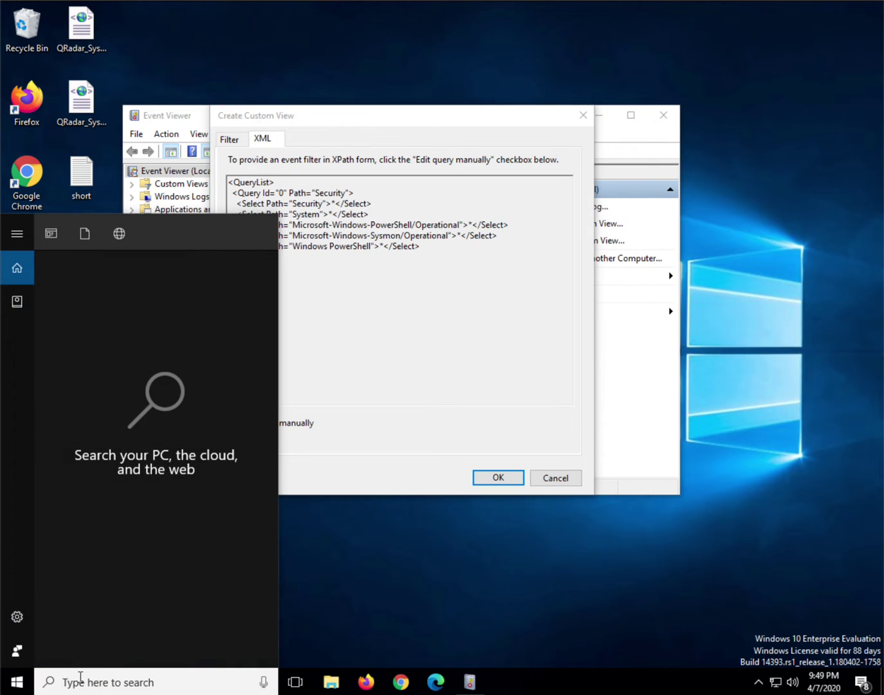
pyautogui.write('winc')
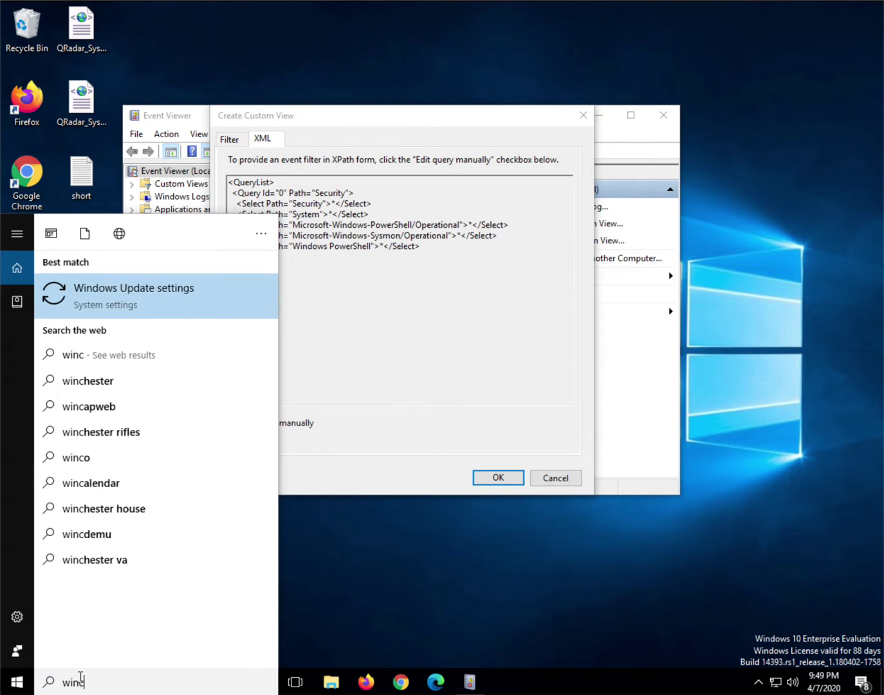
pyautogui.write('ollect')
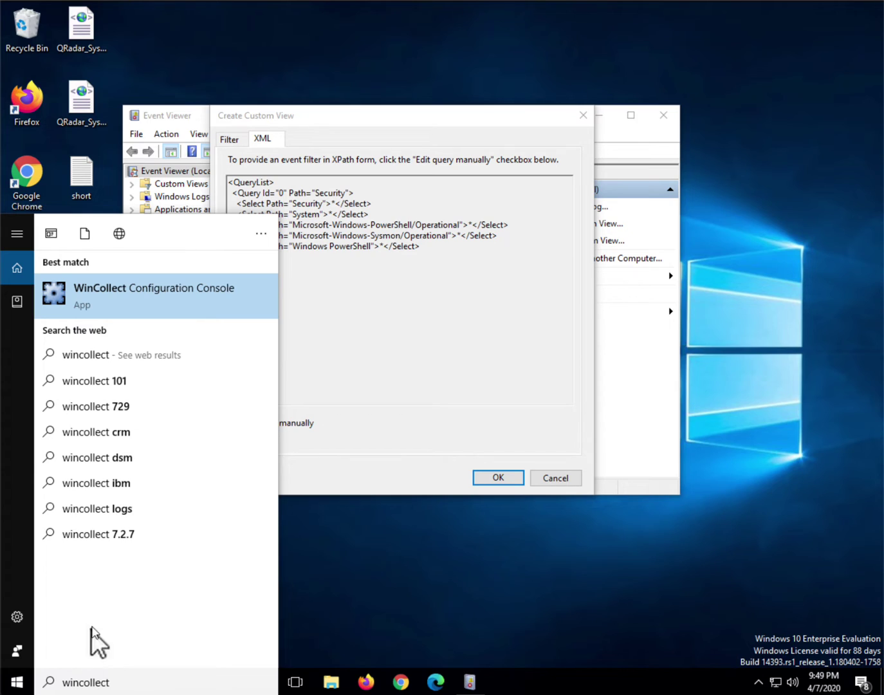
pyautogui.click(121, 302)
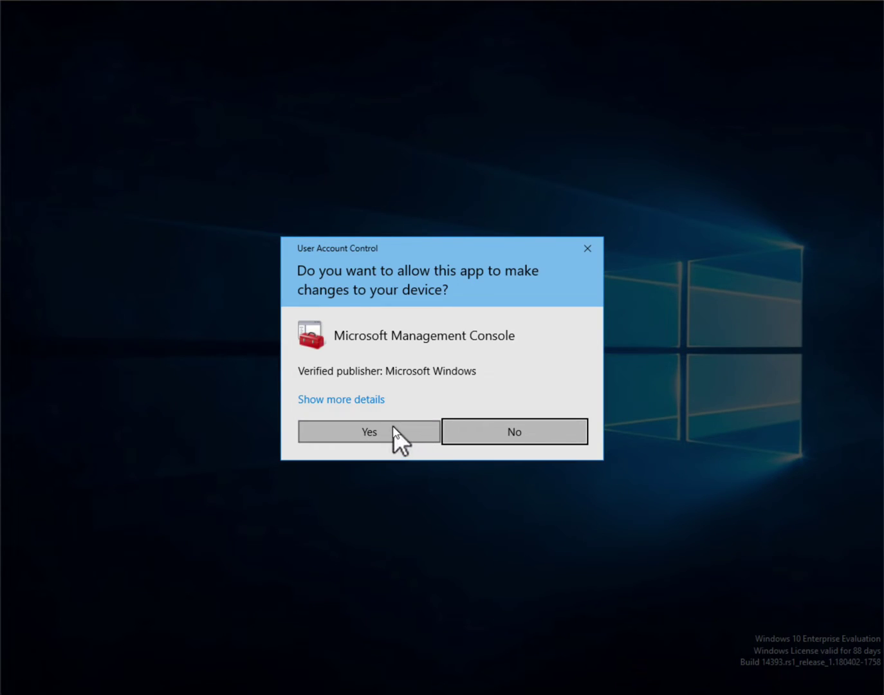
# Approve the UAC prompt and open DESKTOP-UEJFMTV under Devices > Microsoft Windows Event Log.
pyautogui.click(394, 433)
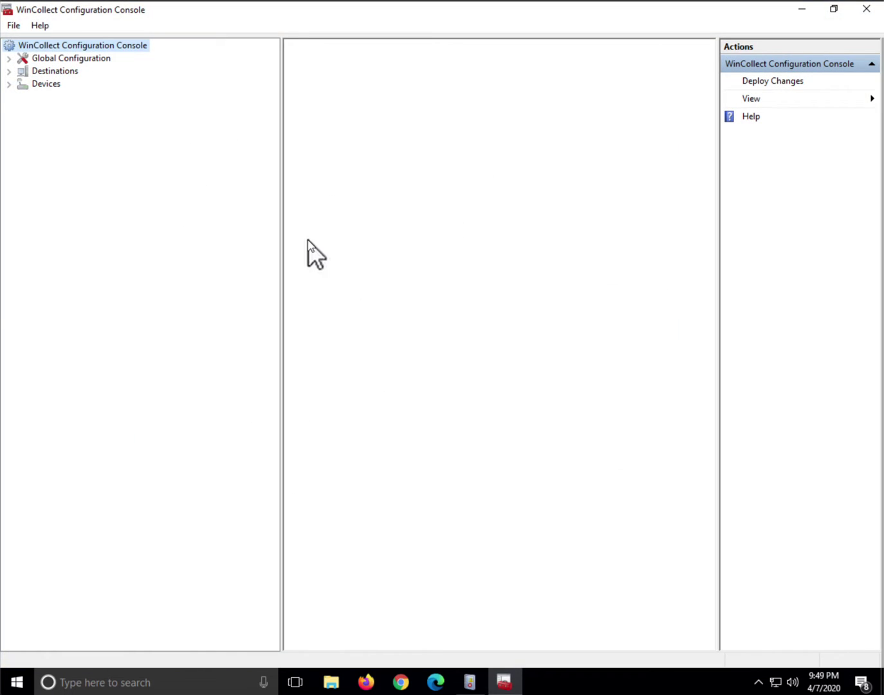
pyautogui.click(26, 87)
pyautogui.click(8, 87)
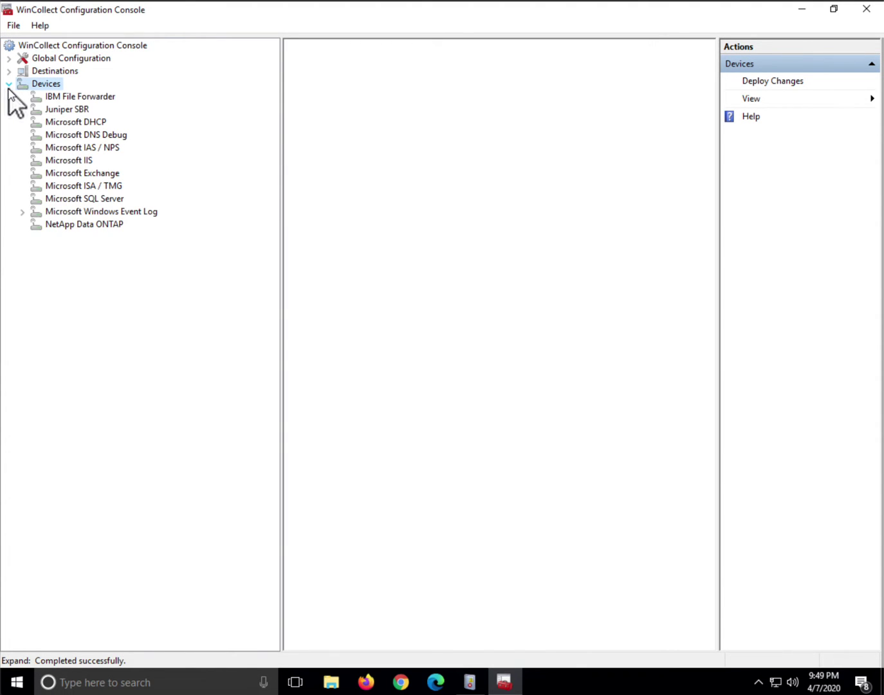
pyautogui.click(23, 211)
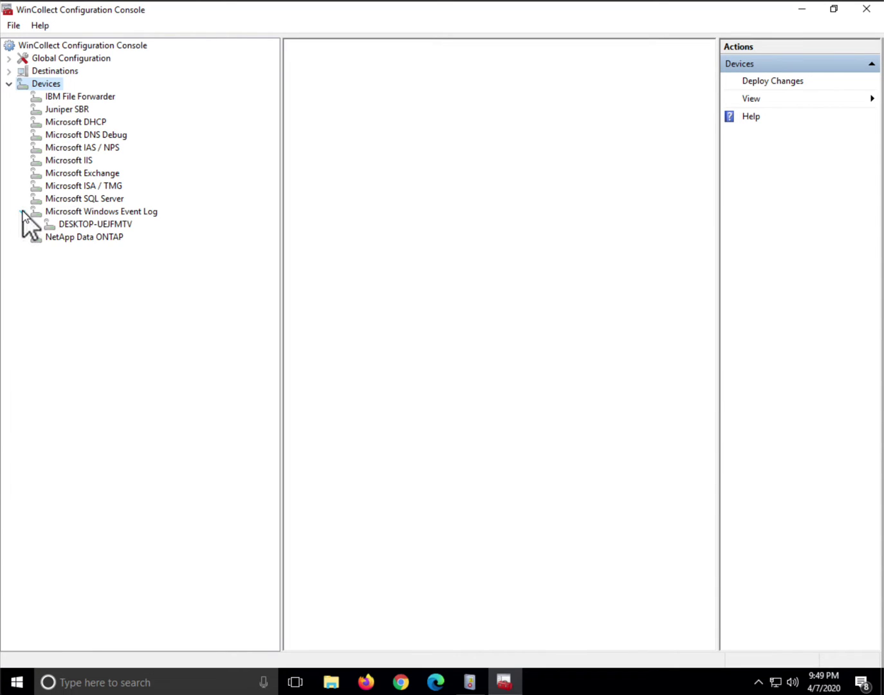
pyautogui.click(53, 226)
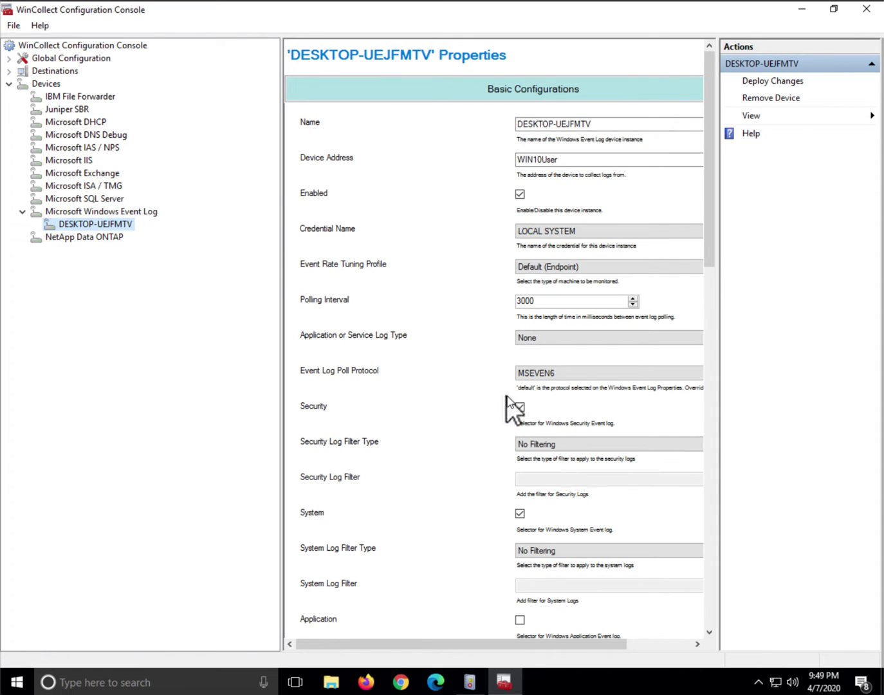
# Uncheck the separate Security log, paste the copied query into XPath Query, and deploy successfully.
pyautogui.click(520, 407)
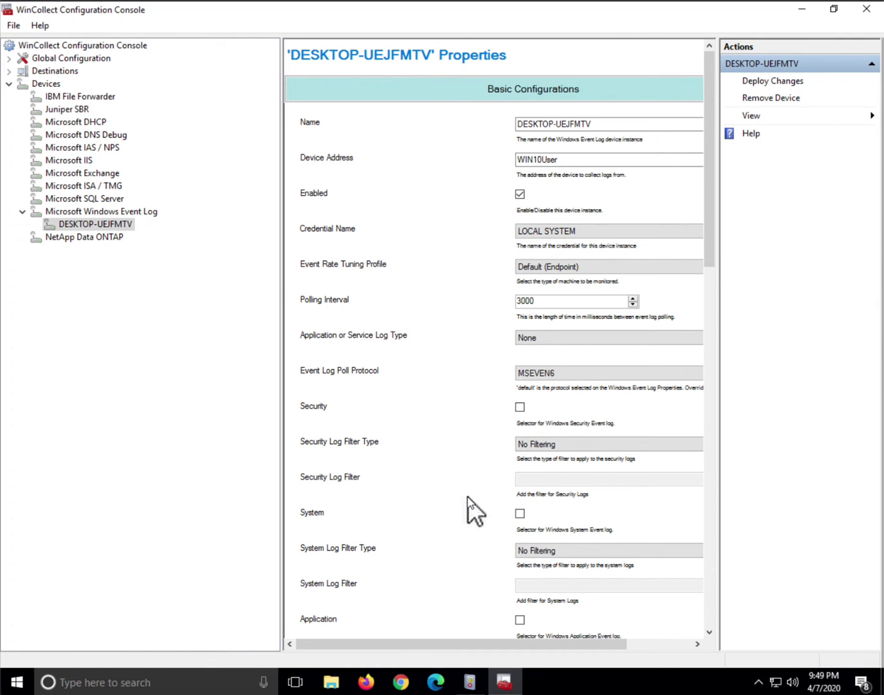
pyautogui.scroll(-15, 468, 497)
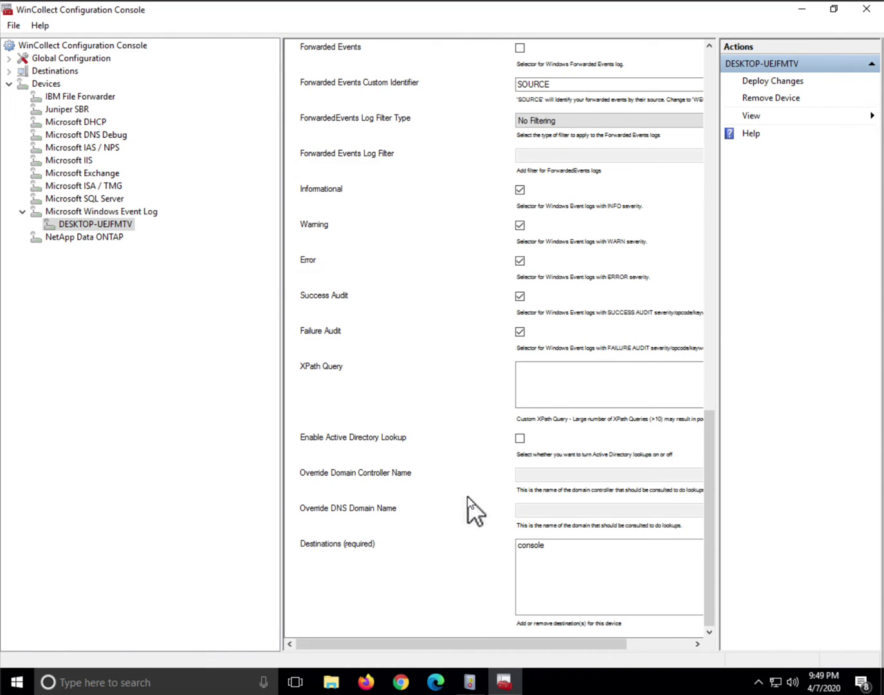
pyautogui.click(538, 366)
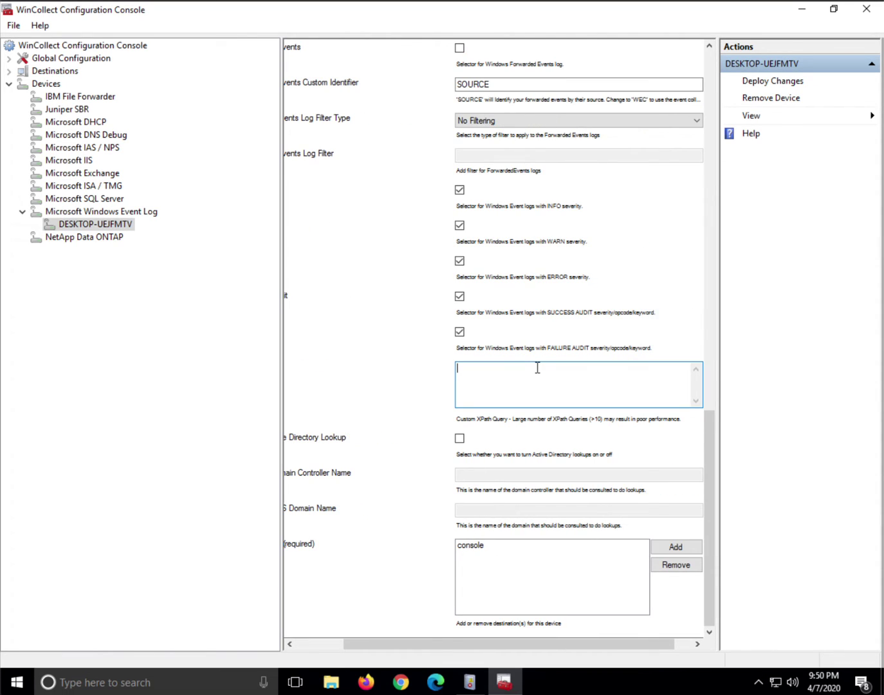
pyautogui.rightClick(538, 368)
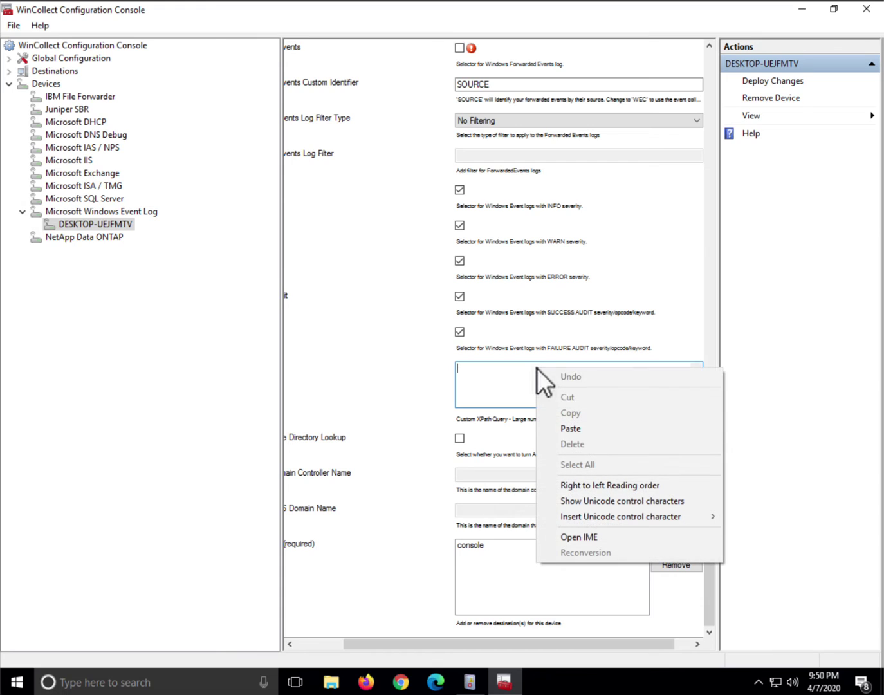
pyautogui.click(572, 426)
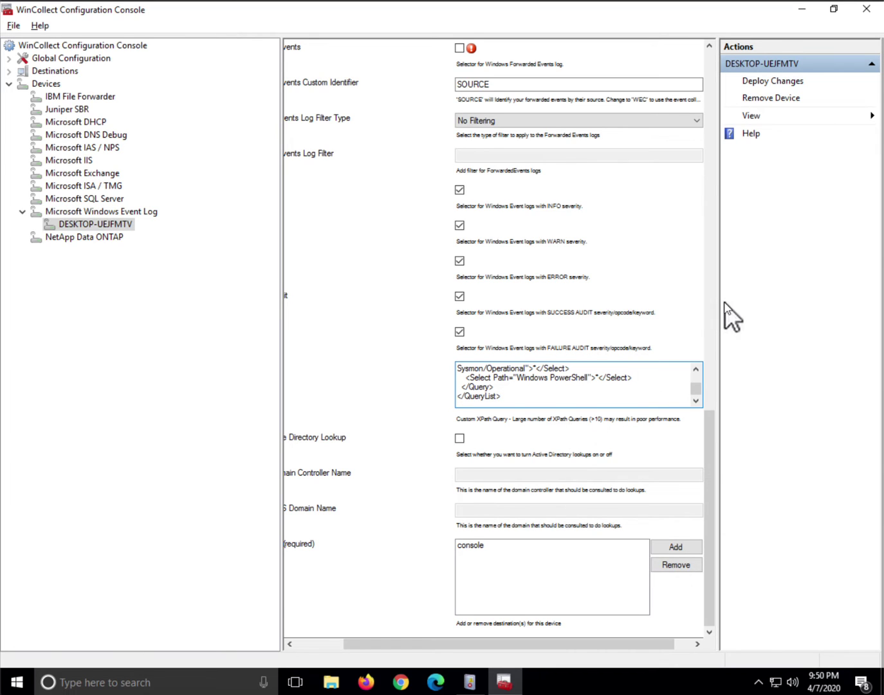
pyautogui.click(776, 82)
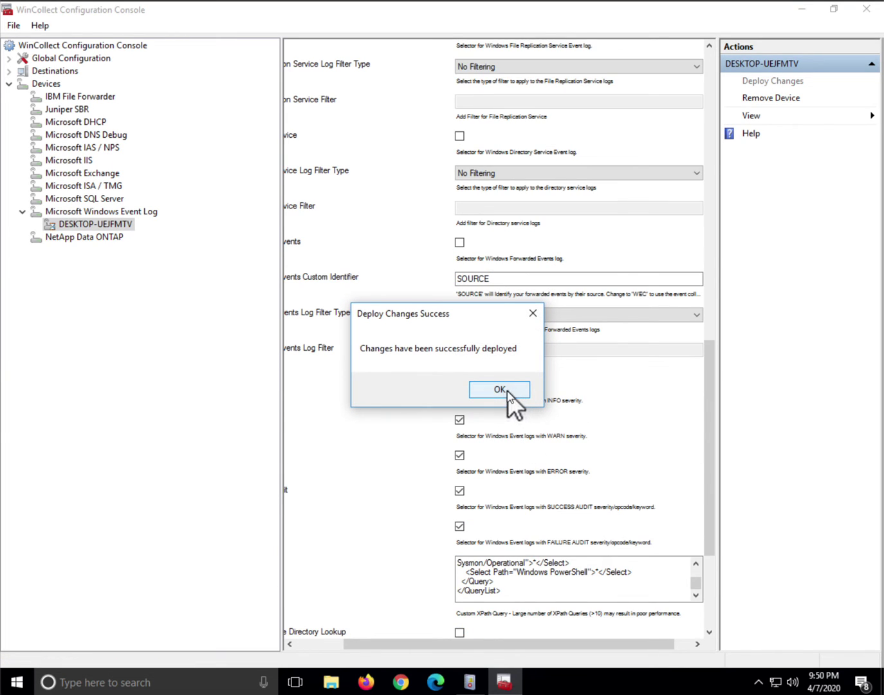
pyautogui.click(501, 391)
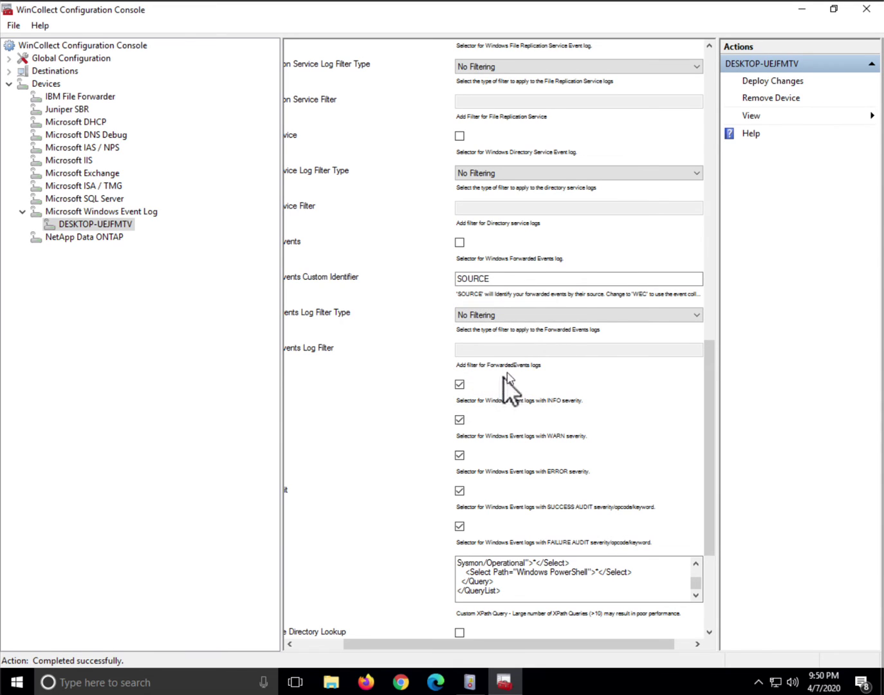
# Close WinCollect console, the Create Custom View dialog, Event Viewer and Command Prompt.
pyautogui.click(864, 9)
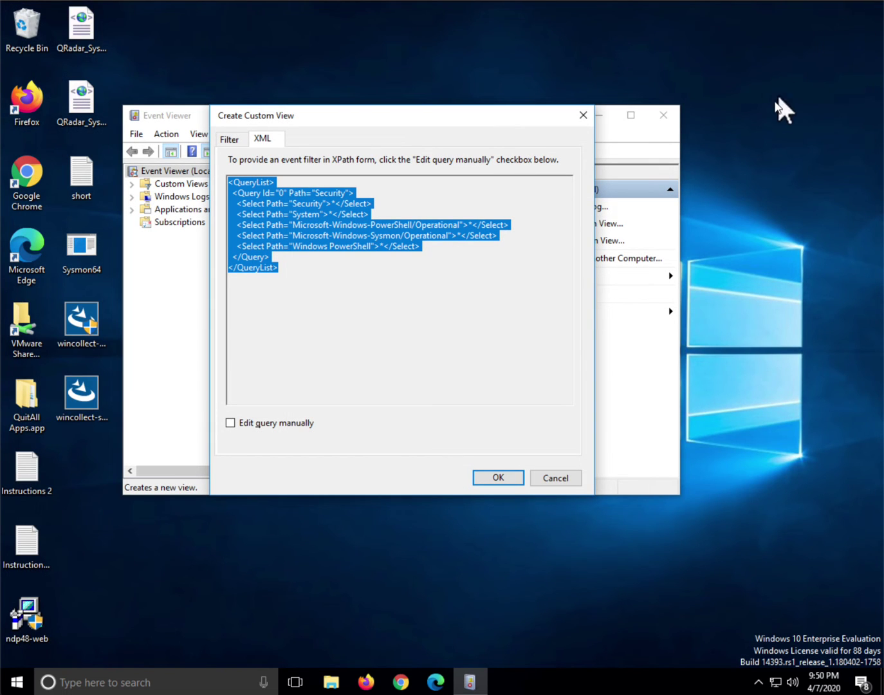
pyautogui.click(583, 114)
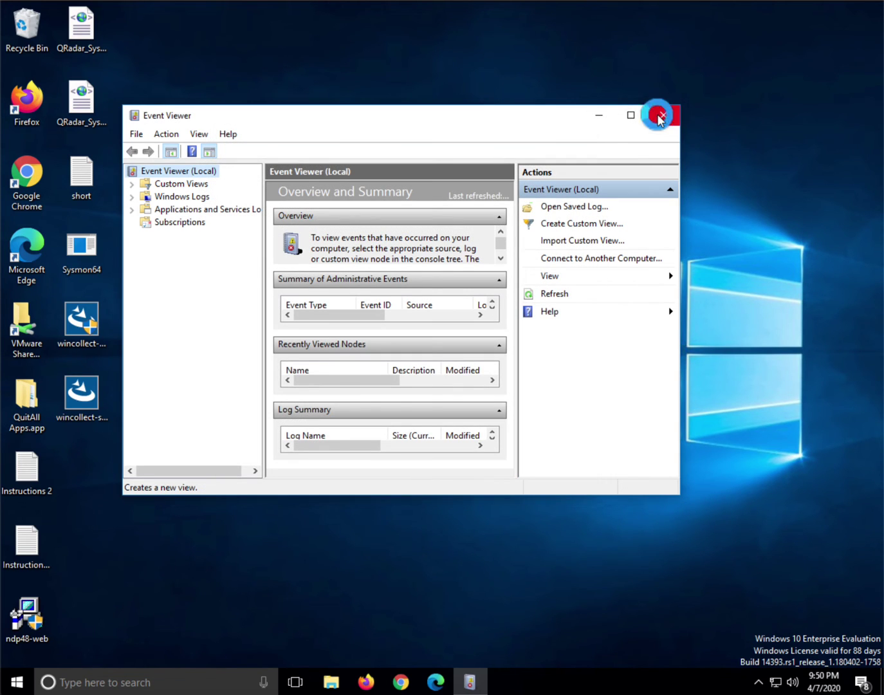
pyautogui.click(662, 115)
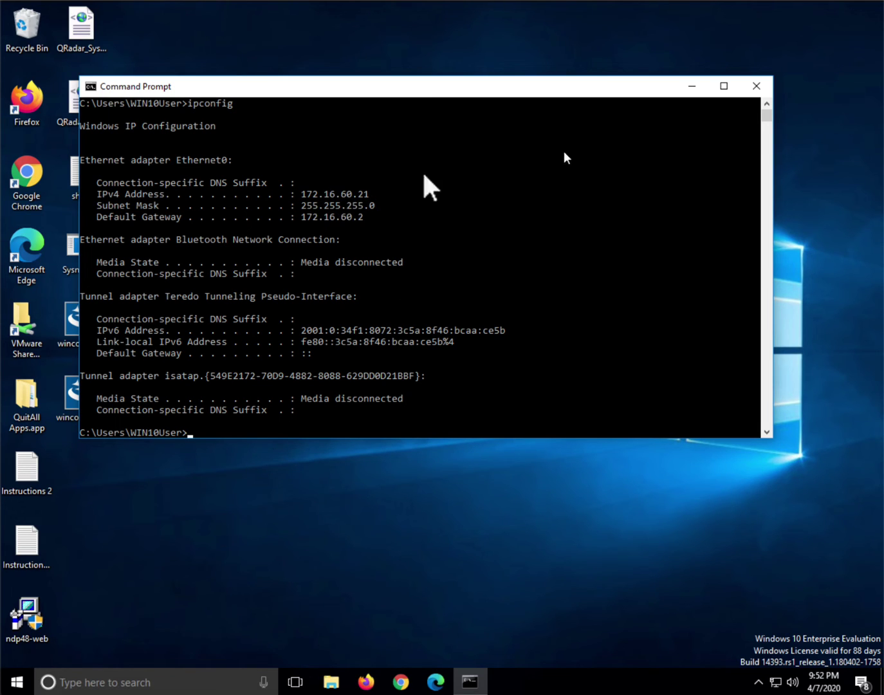
pyautogui.click(756, 86)
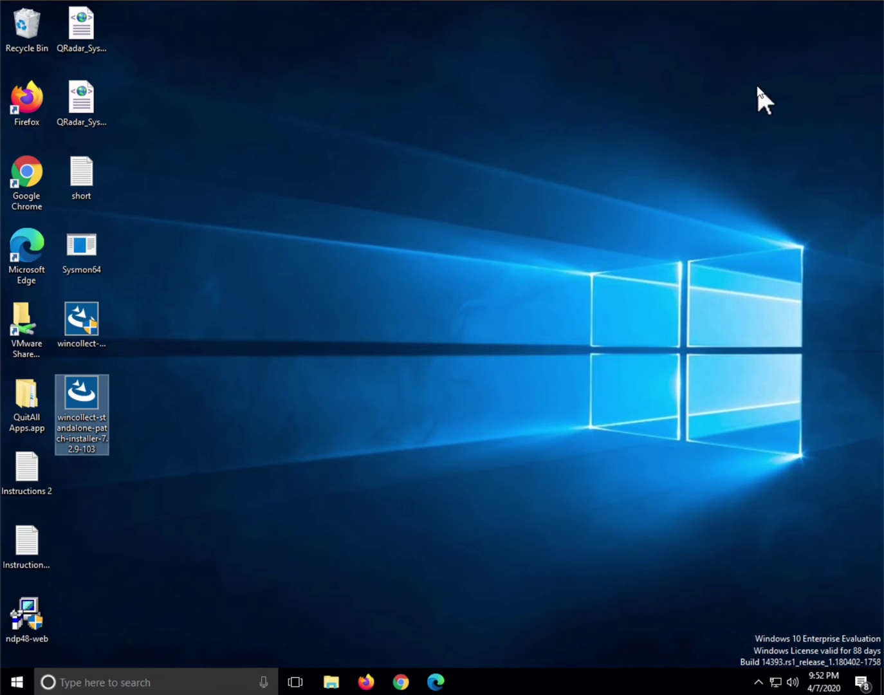
# Switch to QRadar Log Activity and scroll through the PowerShell events from 172.16.60.21.
pyautogui.press('super+Tab')
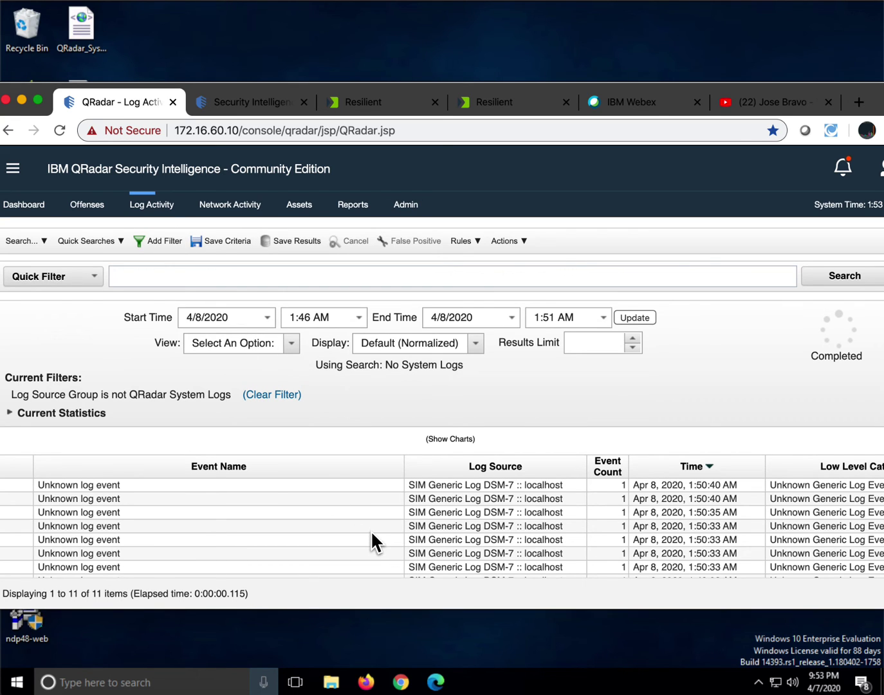
pyautogui.hscroll(6, 371, 530)
pyautogui.hscroll(1, 371, 536)
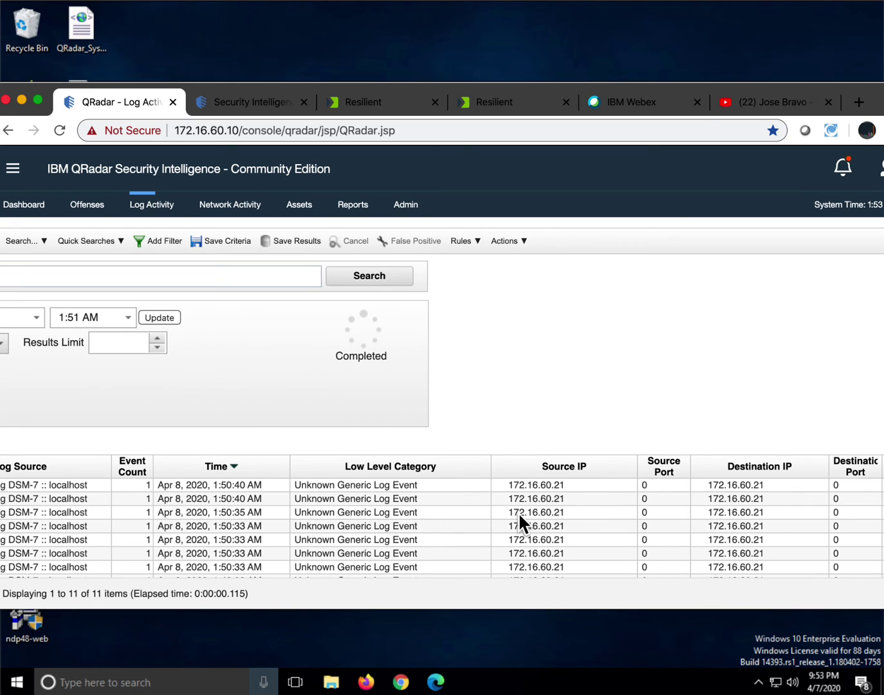
pyautogui.hscroll(2, 518, 512)
pyautogui.click(628, 351)
pyautogui.hscroll(-8, 466, 495)
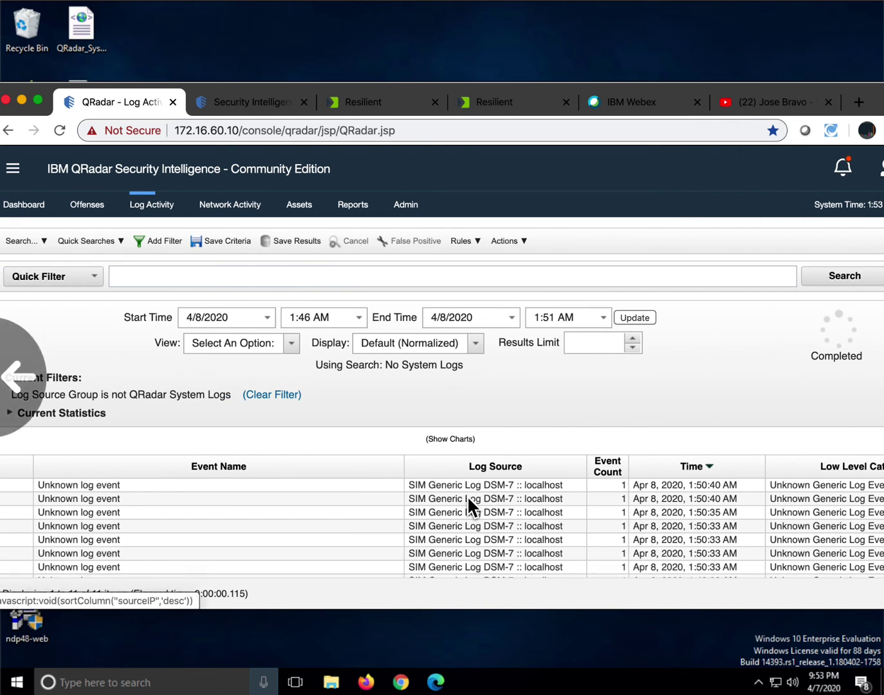
pyautogui.hscroll(-2, 466, 495)
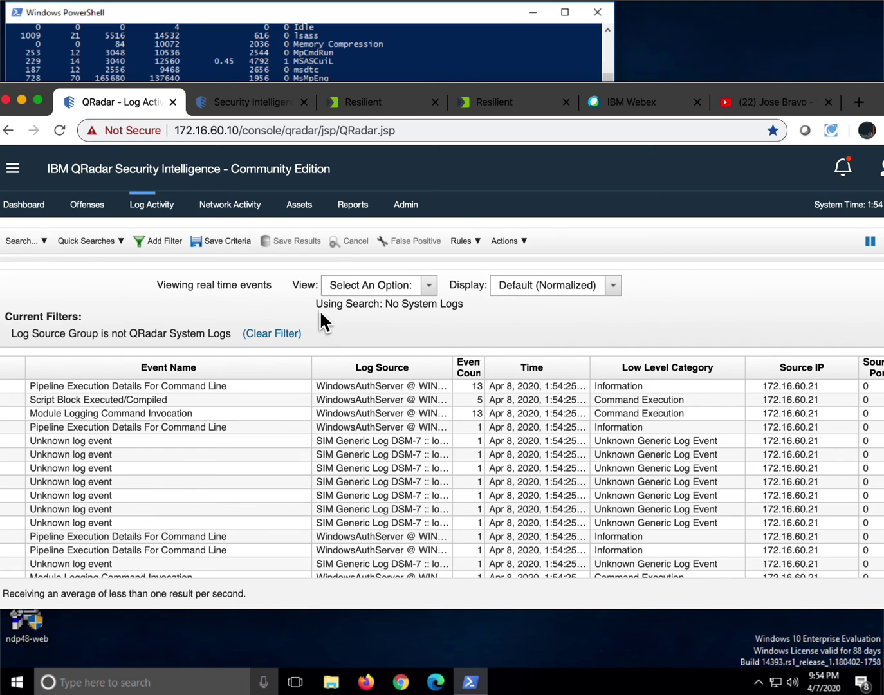
# Run Get-Process twice in PowerShell, then bring QRadar's real-time Log Activity view back to the front.
pyautogui.click(410, 53)
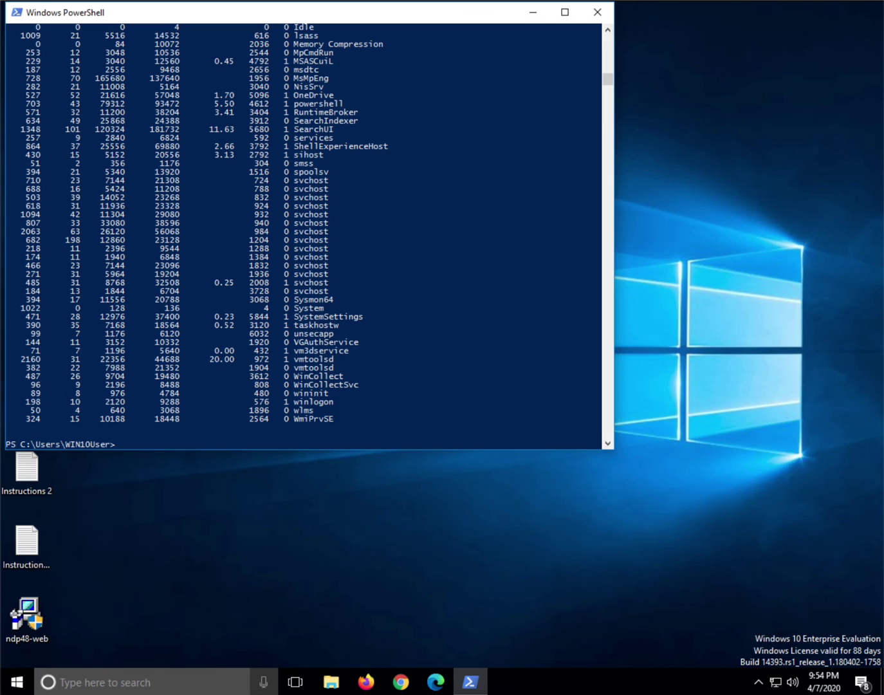
pyautogui.click(328, 323)
pyautogui.write('Get-Process')
pyautogui.press('Return')
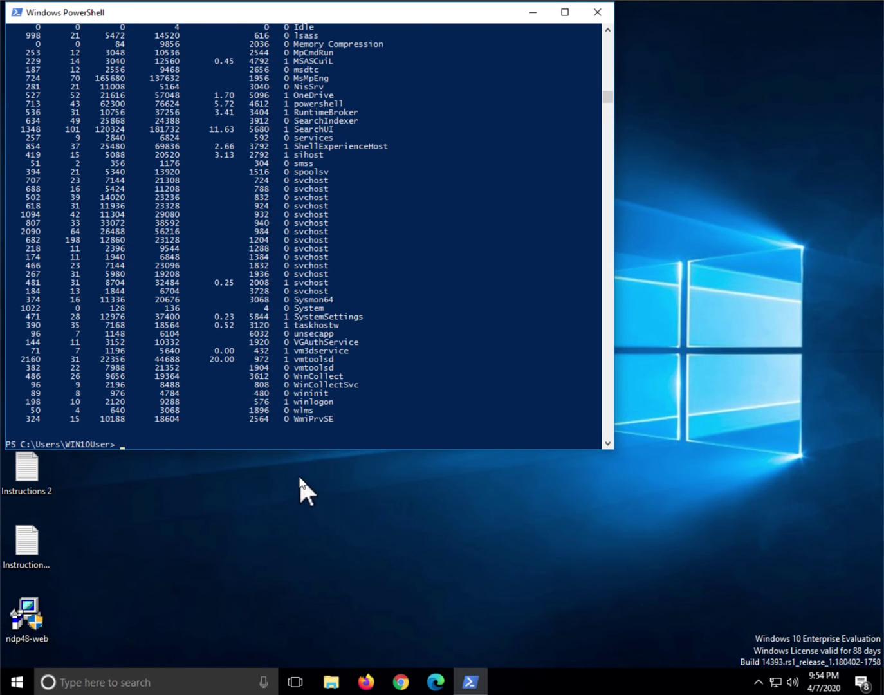
pyautogui.press('Up')
pyautogui.press('Return')
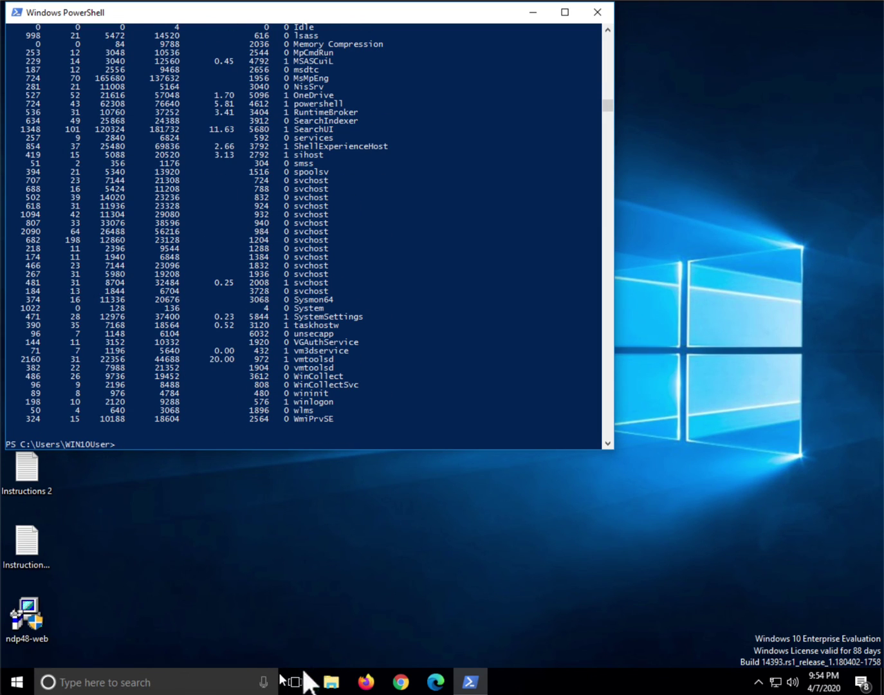
pyautogui.click(124, 691)
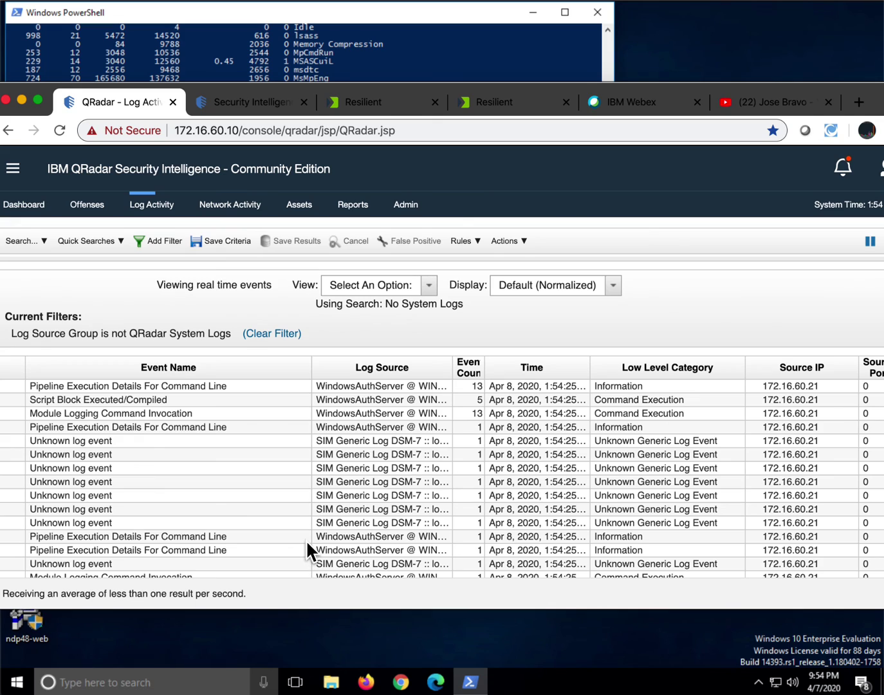